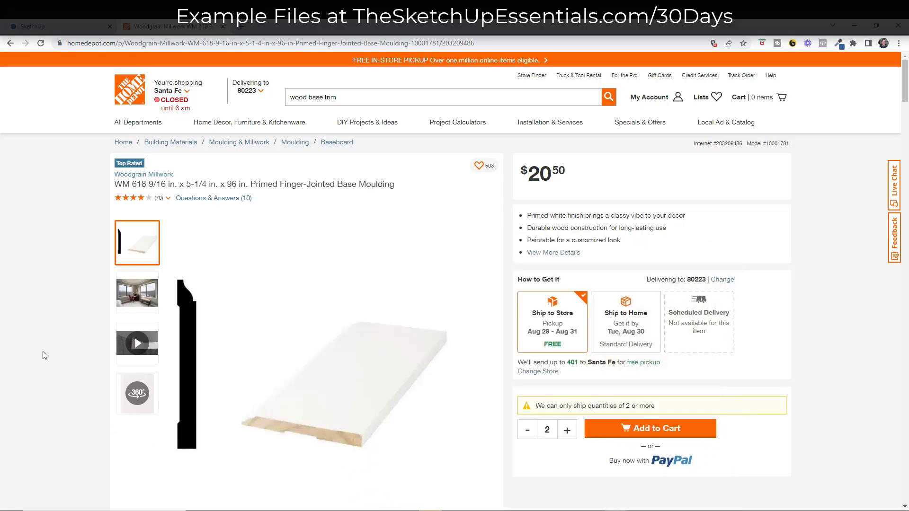
- Snip the black base moulding profile from the product page and save it as Base Profile.JPG
click(14, 200)
drag(251, 251, 162, 461)
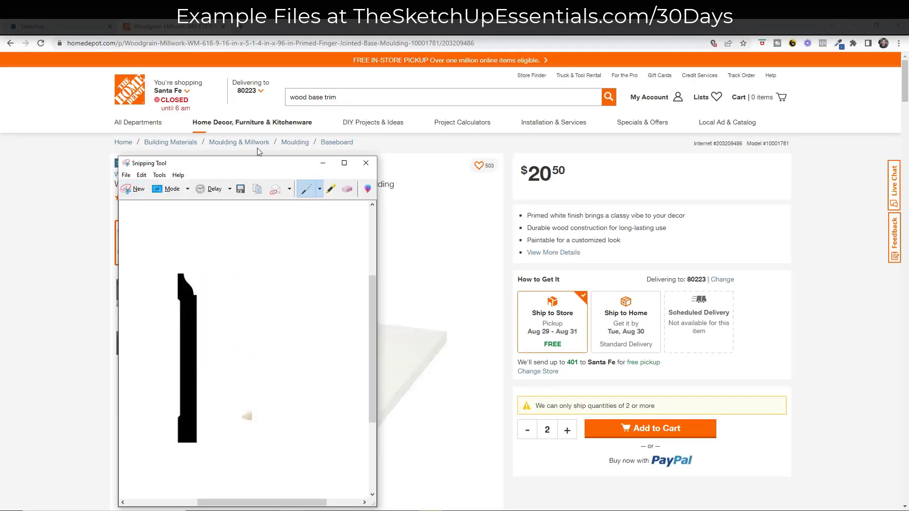
click(32, 26)
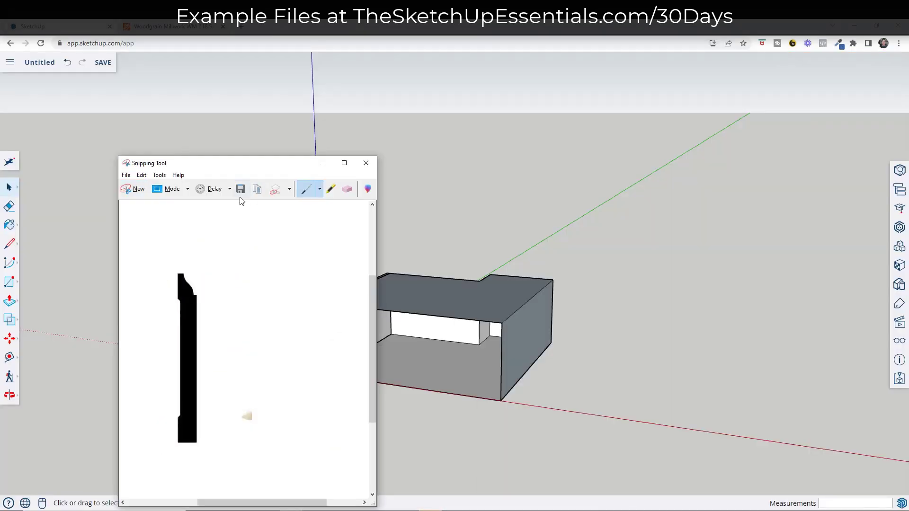
click(240, 190)
- Import Base Profile.JPG from the device as an image and place it flat on the ground beside the room
click(10, 62)
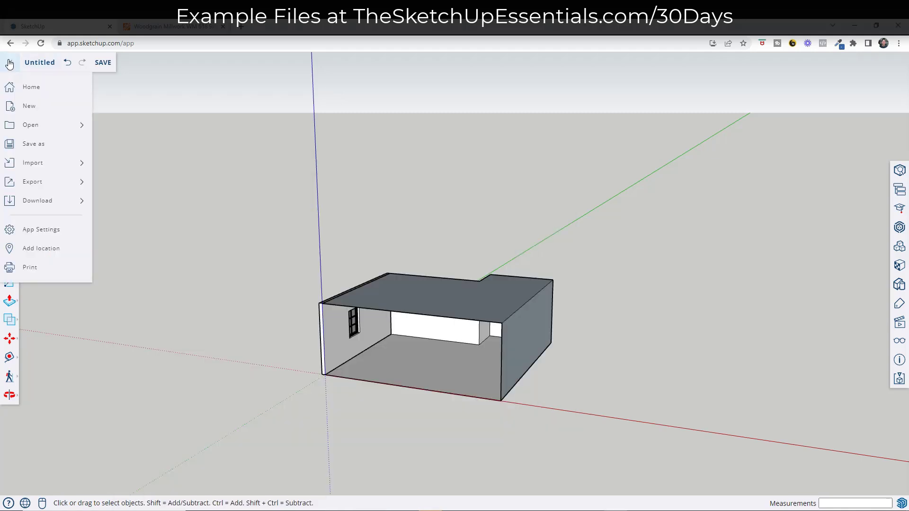
click(28, 163)
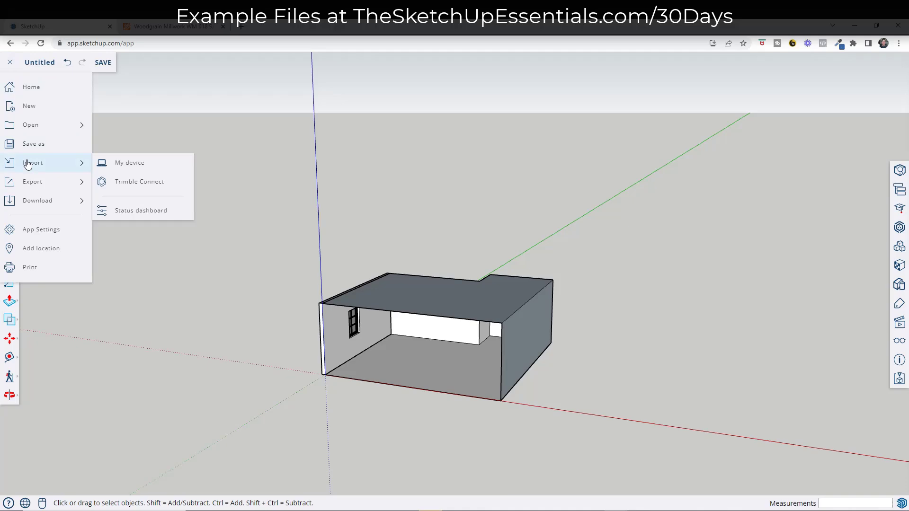
click(129, 165)
click(455, 293)
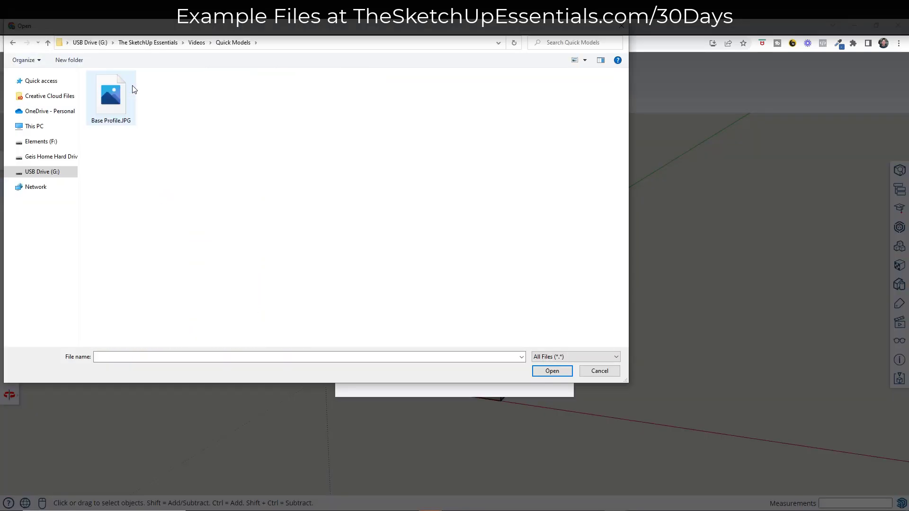
double_click(112, 102)
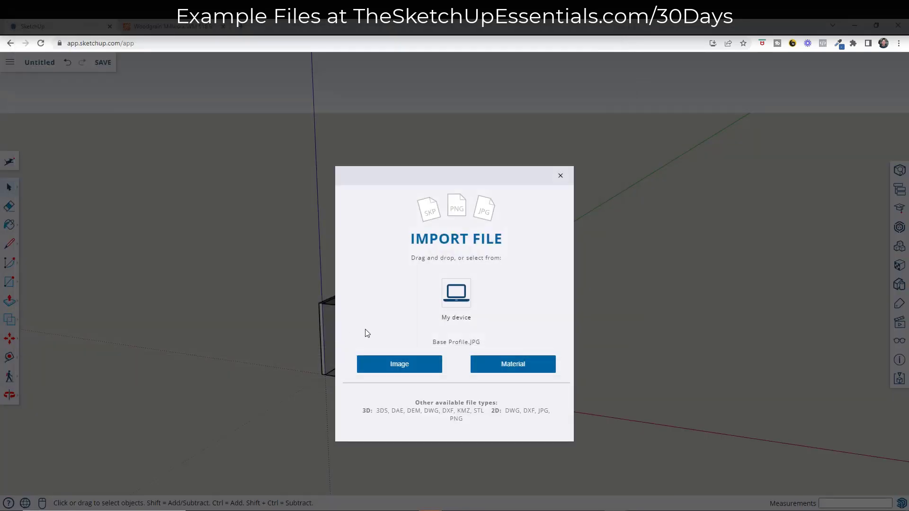
click(399, 364)
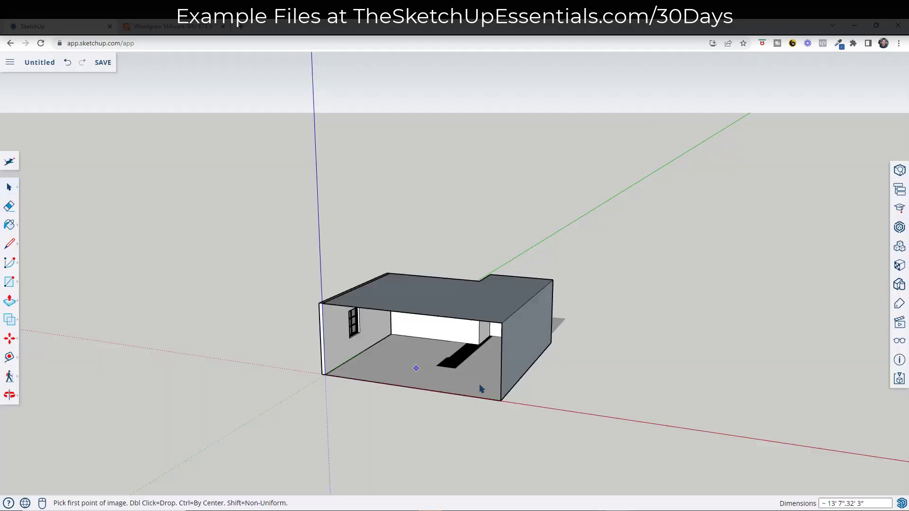
click(545, 410)
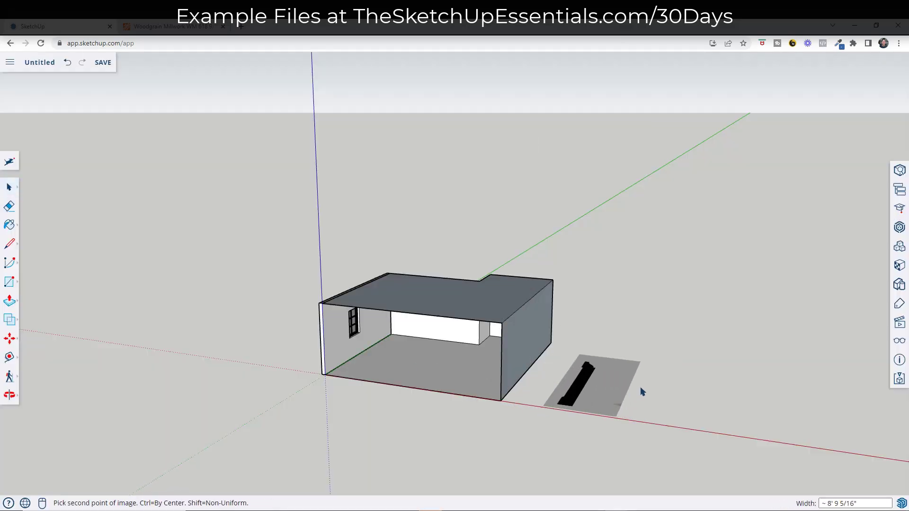
click(623, 389)
- Explode the imported profile image, make the resulting face and edges a group, and open that group for editing
middle_drag(622, 389, 631, 318)
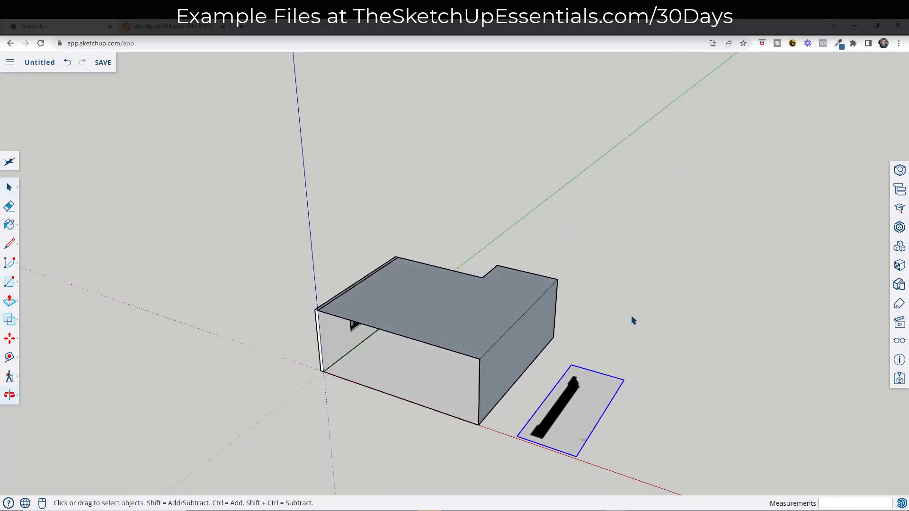
scroll(549, 470, up, 10)
middle_drag(563, 291, 569, 335)
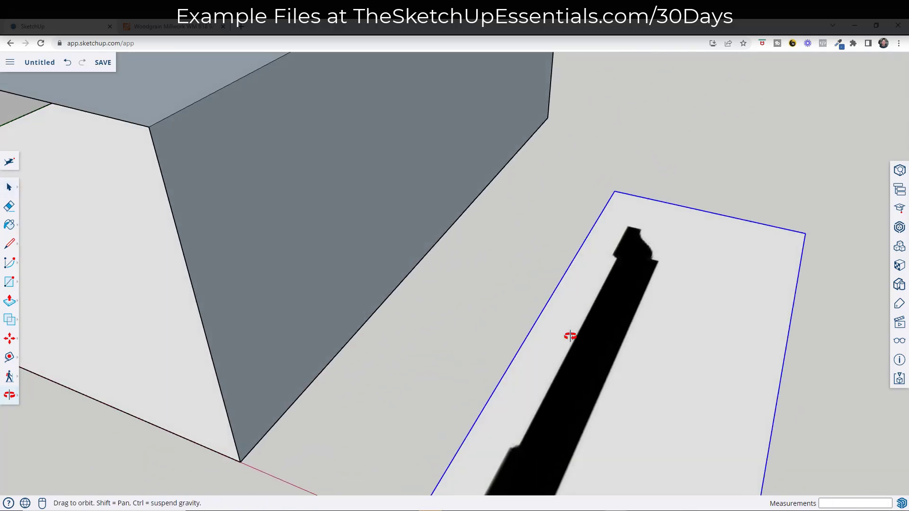
scroll(605, 290, down, 5)
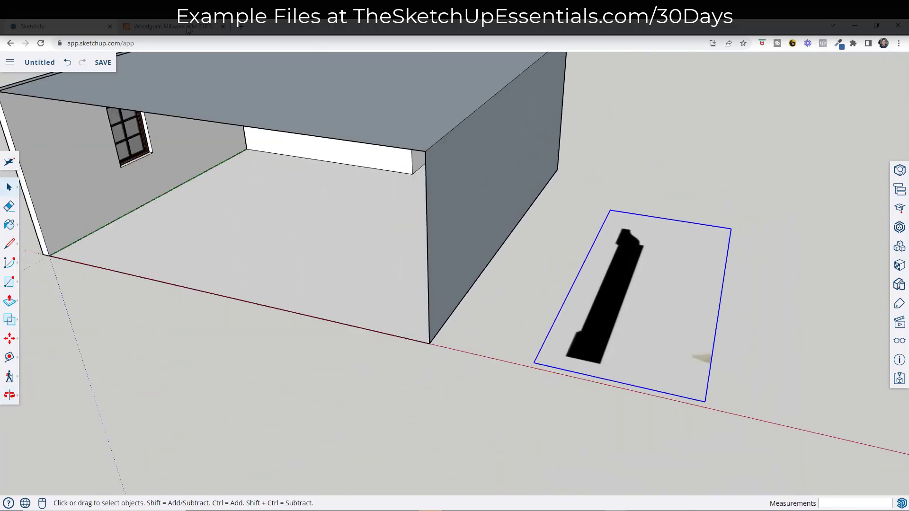
click(168, 26)
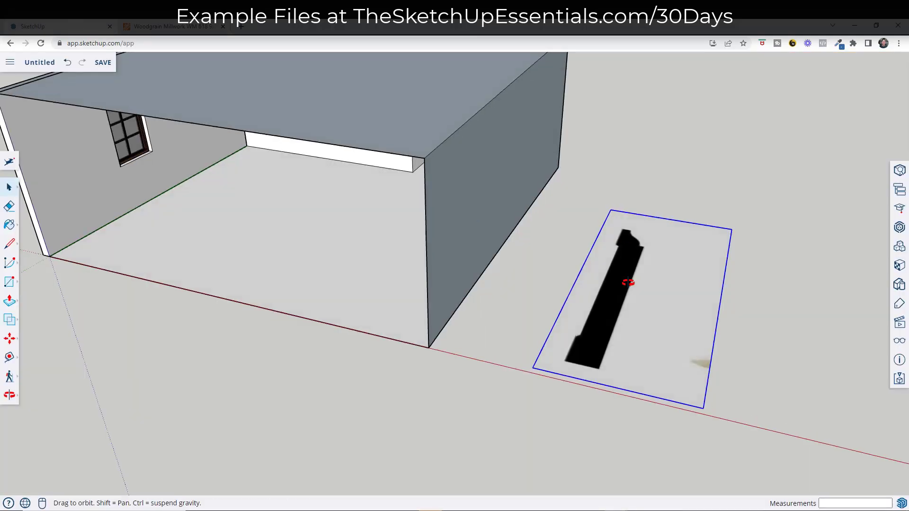
scroll(615, 339, up, 5)
middle_drag(759, 384, 503, 256)
right_click(503, 256)
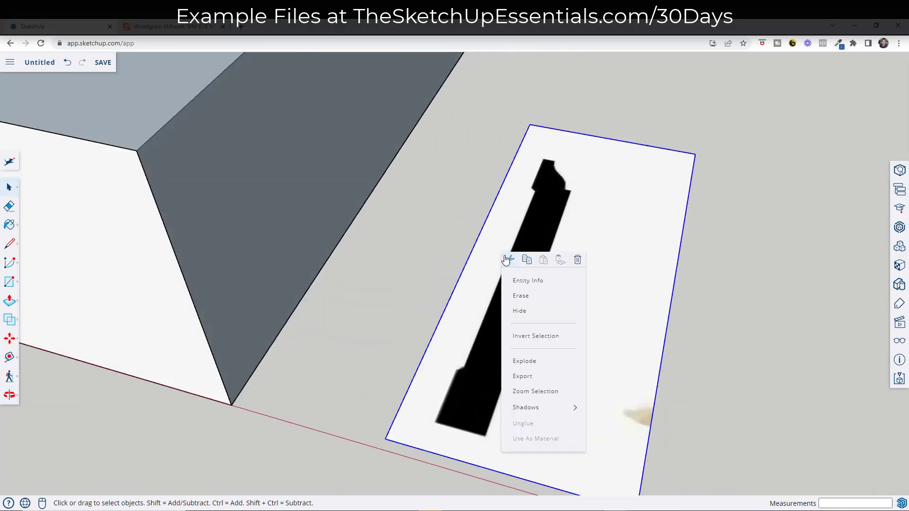
click(523, 361)
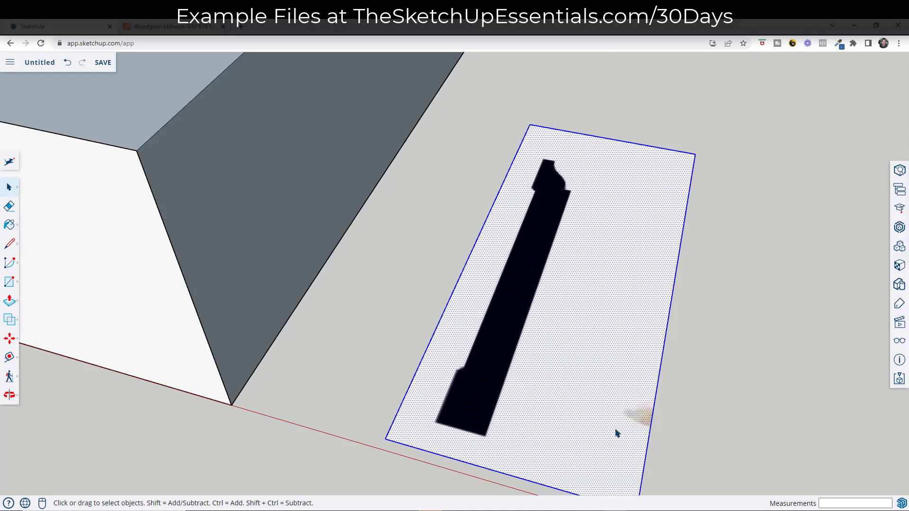
right_click(582, 246)
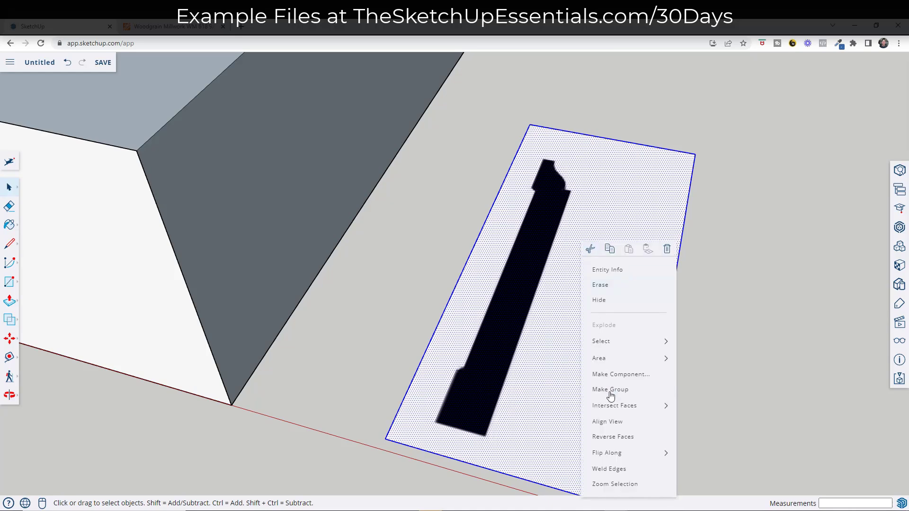
click(609, 390)
double_click(582, 262)
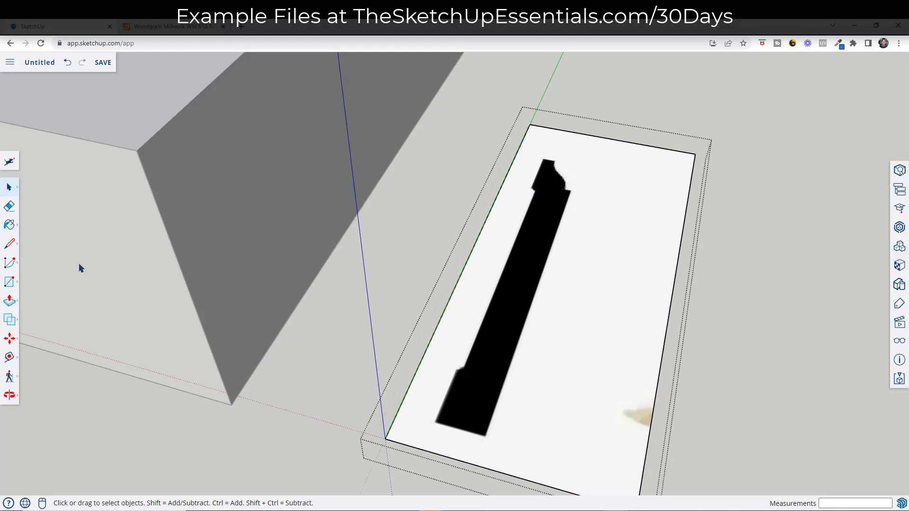
- Rescale the image group with the Tape Measure so the profile's height along its back edge is 5.25 inches
click(7, 359)
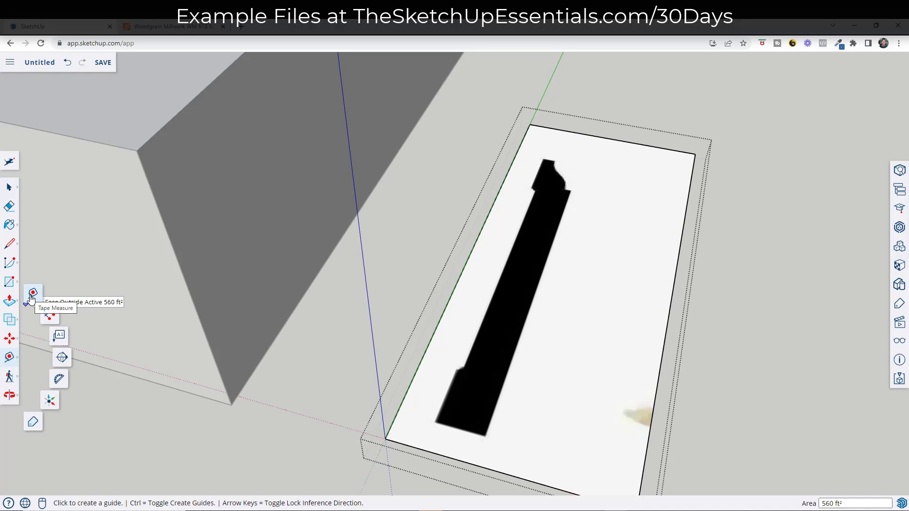
click(32, 296)
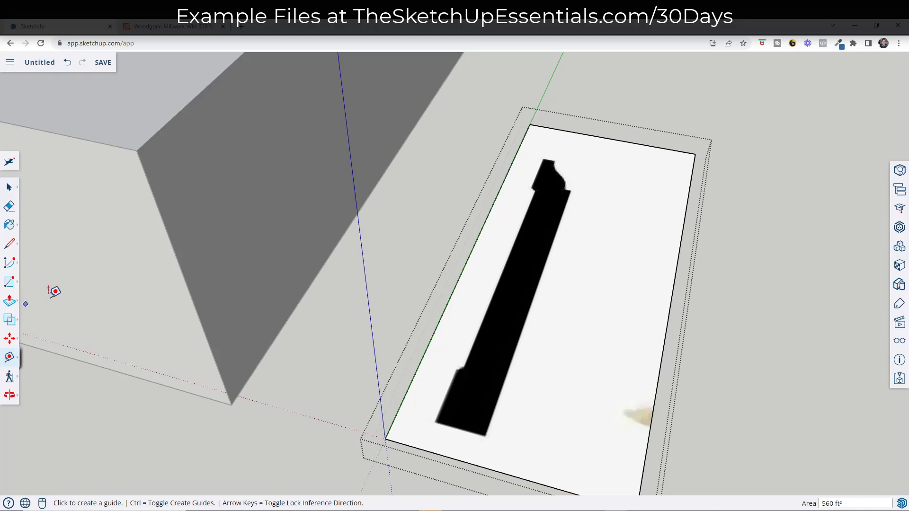
click(436, 420)
scroll(542, 159, up, 6)
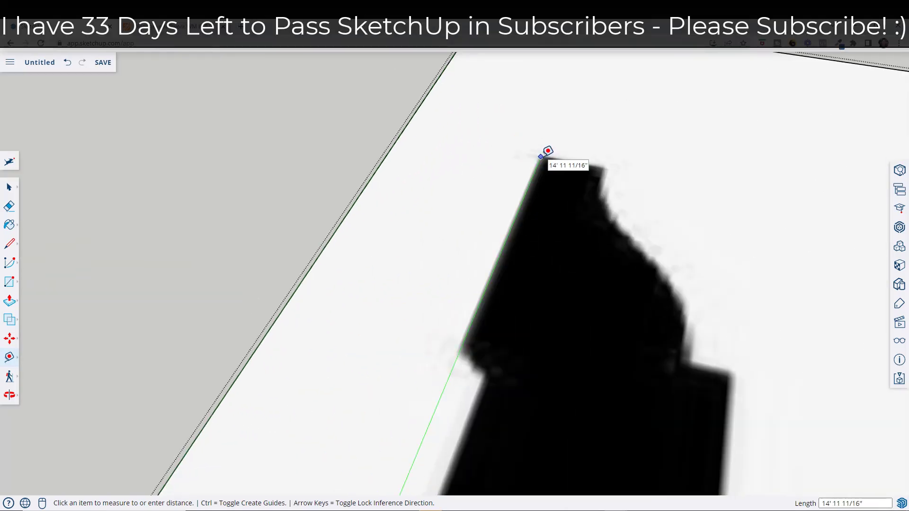
click(541, 157)
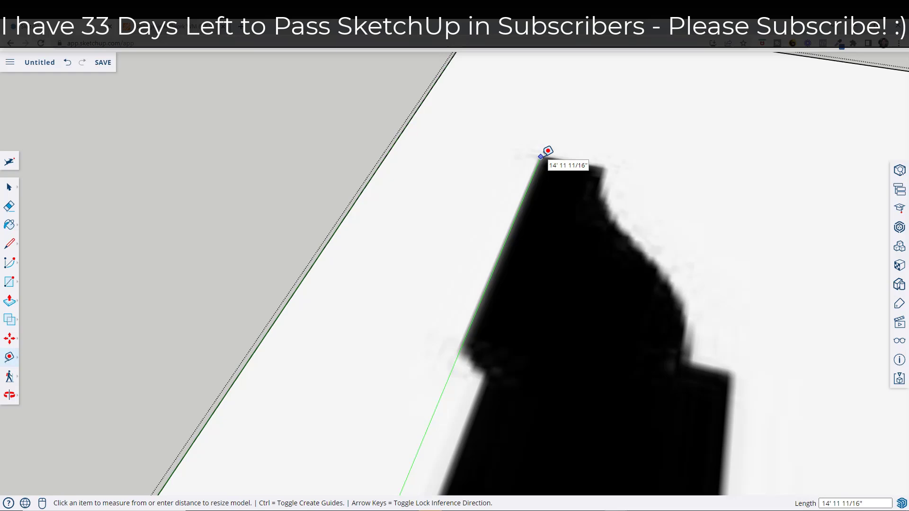
text(5)
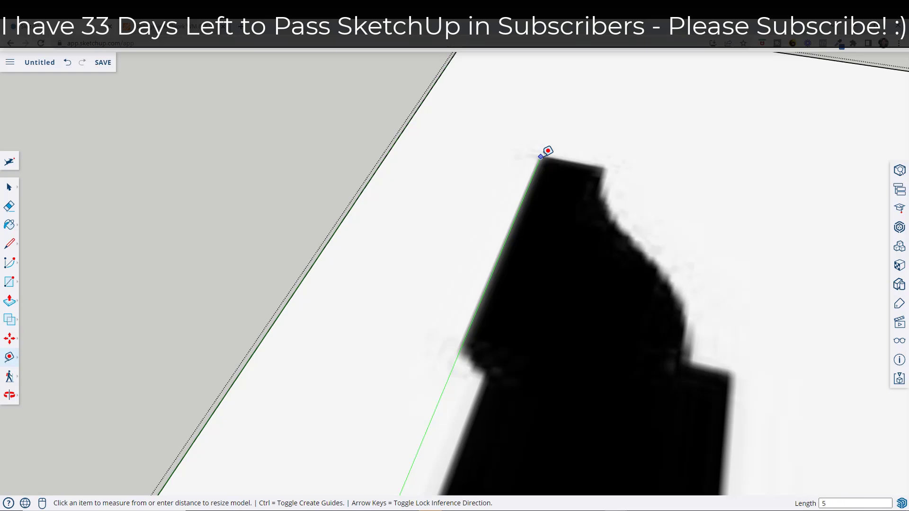
text(.25)
key(Return)
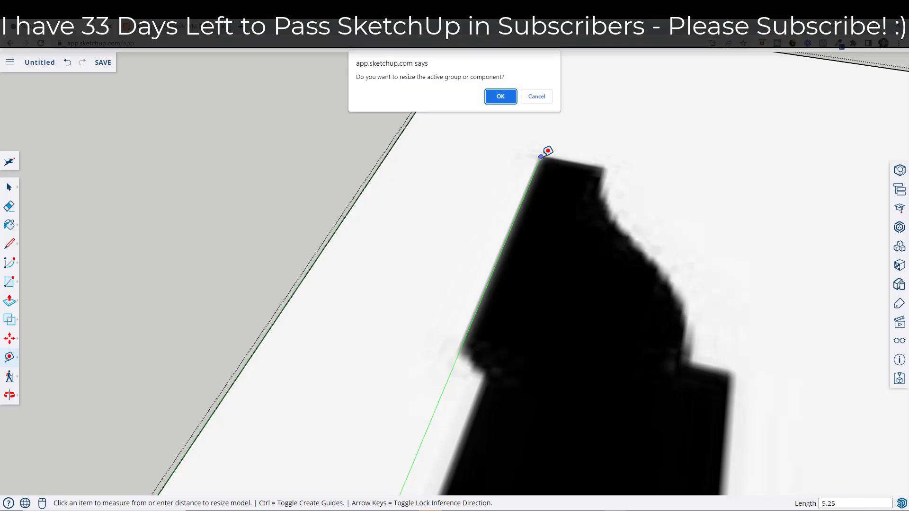
click(501, 96)
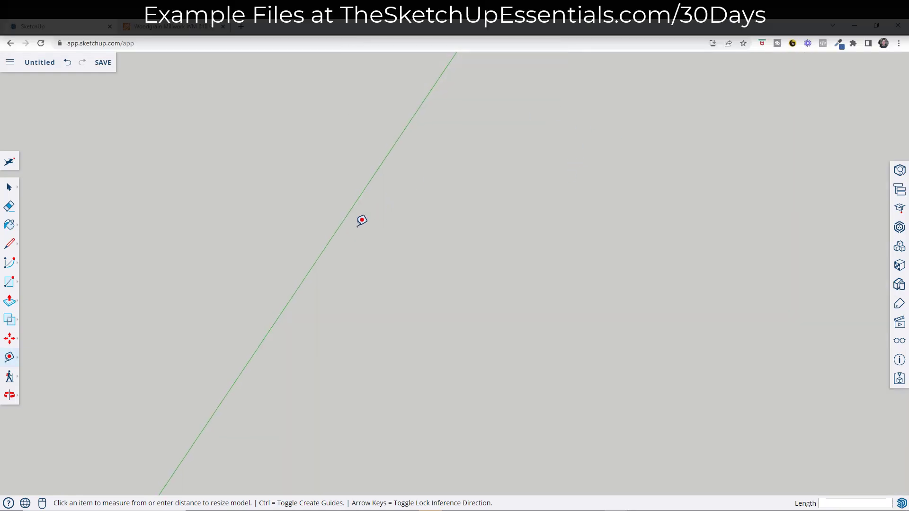
key(space)
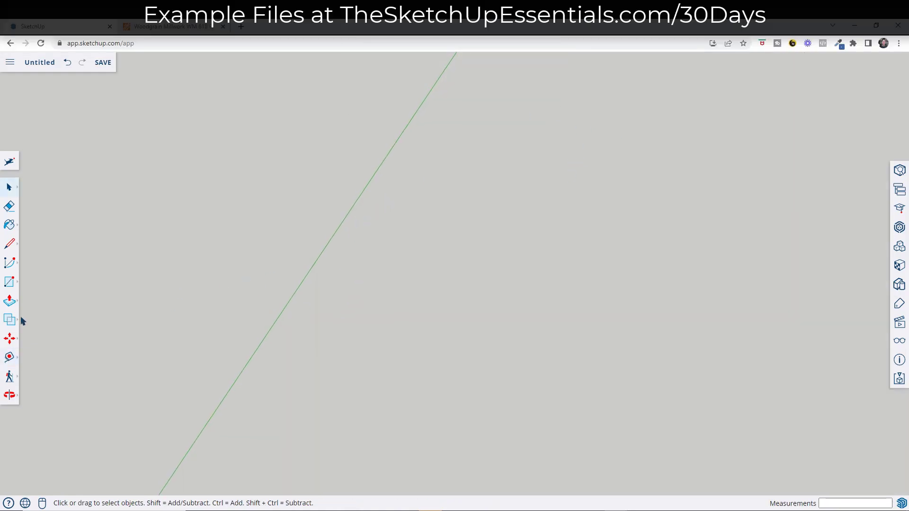
- Trace the black moulding profile's outline over the resized image as a closed face outside the group, starting at its lower back corner
key(shift+z)
scroll(578, 270, down, 5)
scroll(317, 254, down, 3)
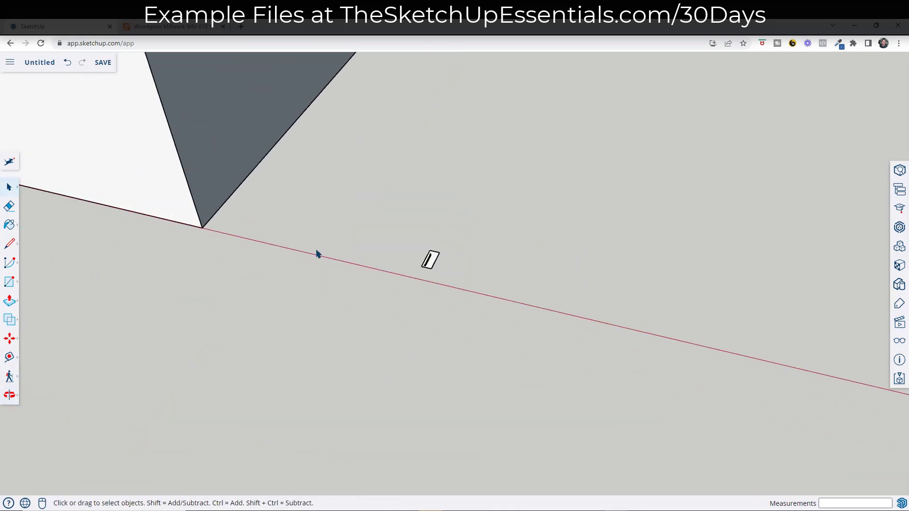
scroll(428, 258, up, 10)
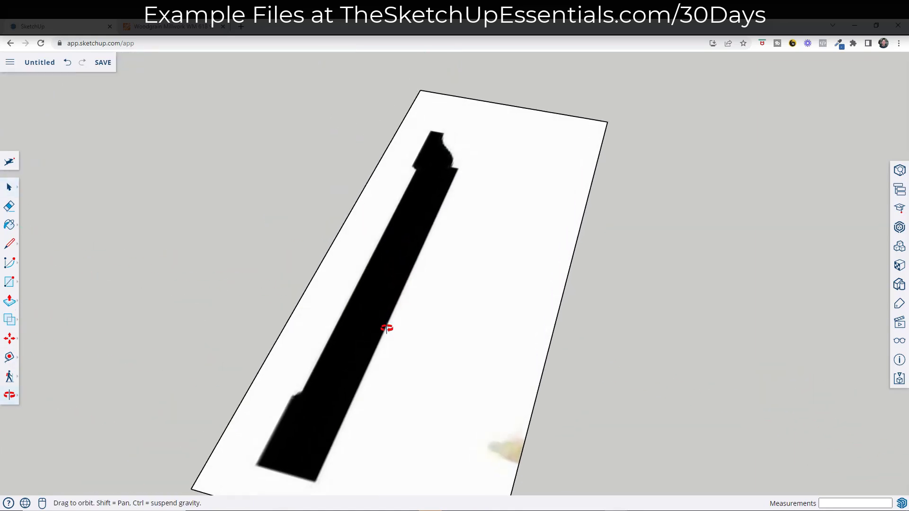
middle_drag(387, 328, 390, 341)
key(l)
scroll(295, 456, up, 4)
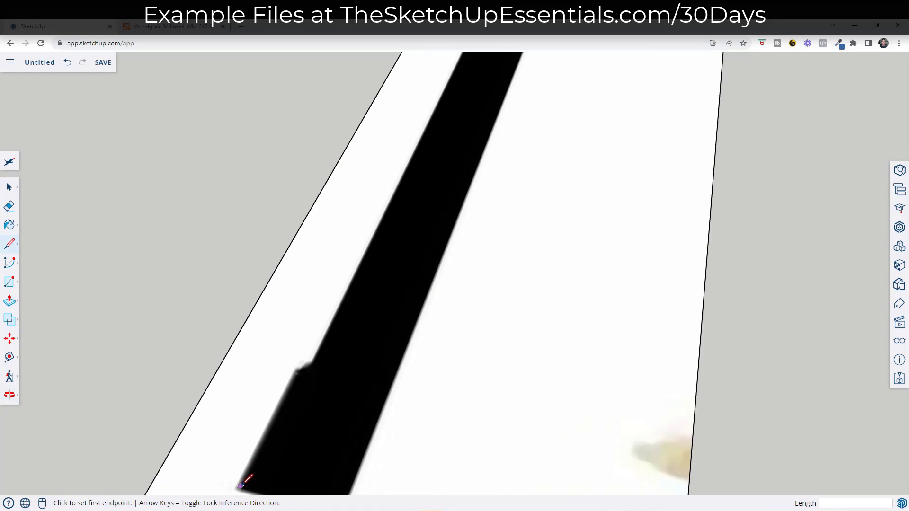
click(239, 487)
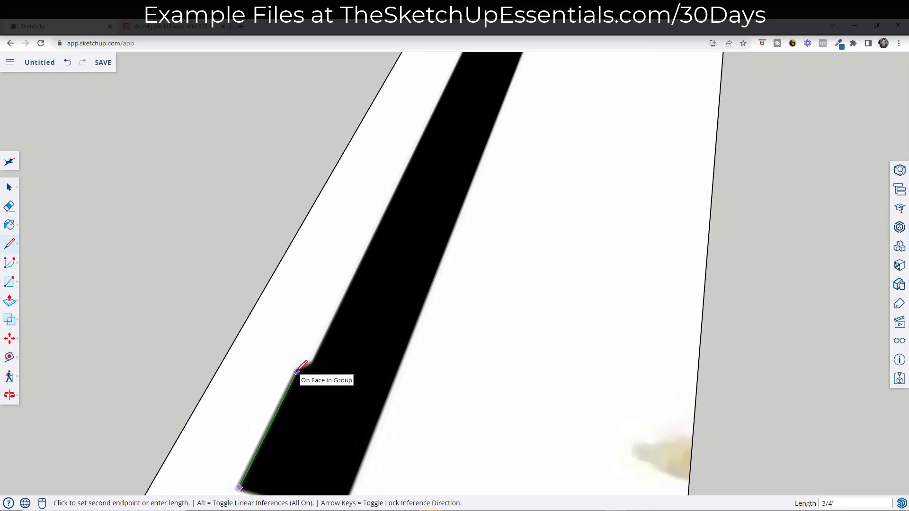
click(298, 368)
scroll(303, 363, up, 5)
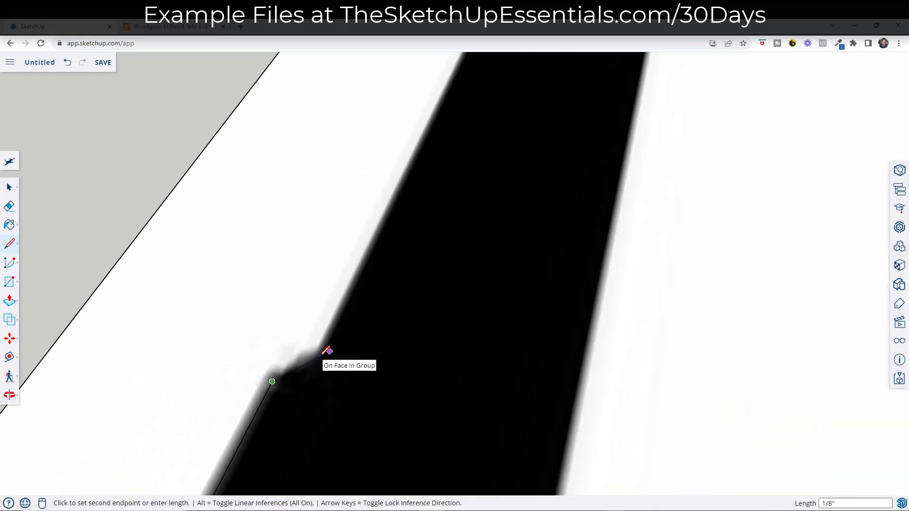
scroll(326, 351, down, 10)
key(space)
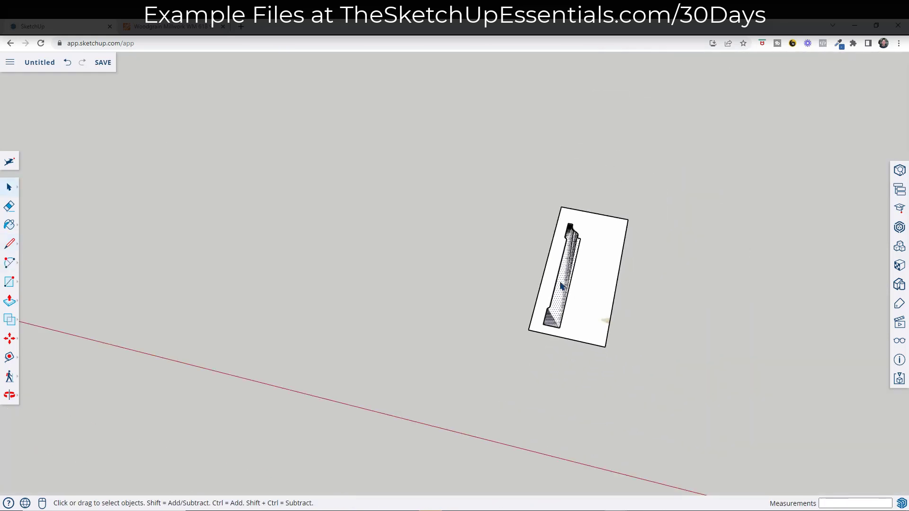
- Copy the traced moulding face by its lower back corner onto the ground just outside the room's open front, near the origin
middle_drag(565, 255, 547, 209)
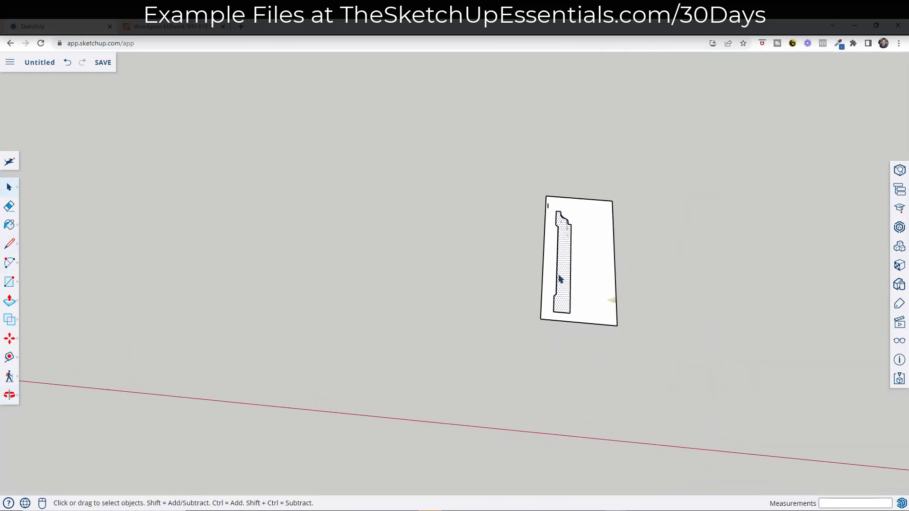
double_click(559, 279)
middle_drag(586, 279, 544, 318)
scroll(556, 307, down, 6)
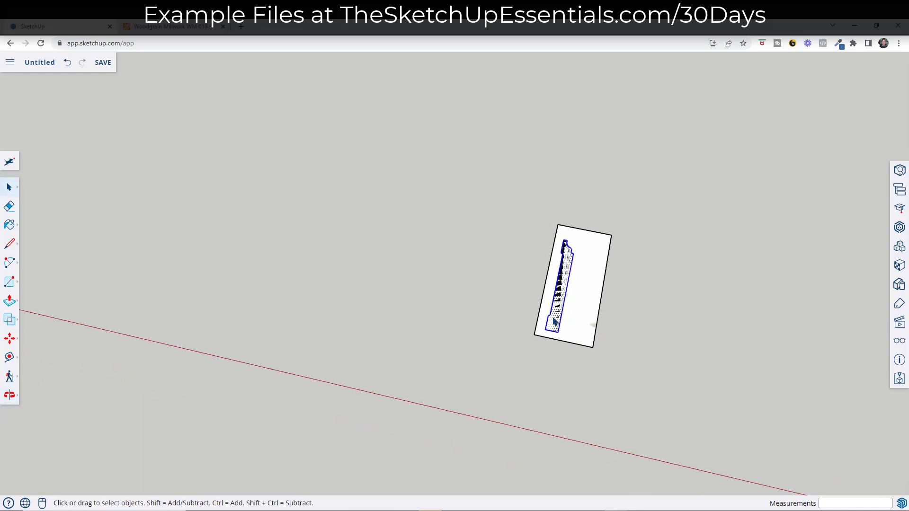
scroll(545, 308, up, 10)
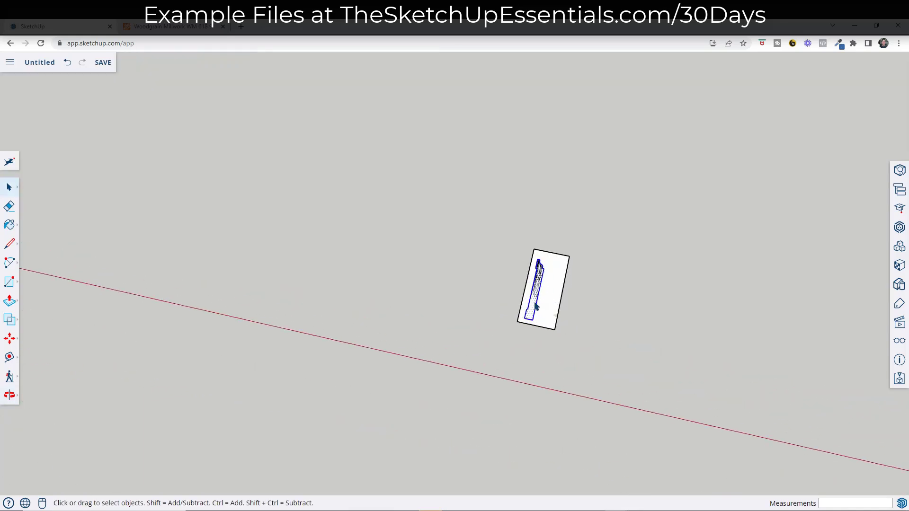
key(m)
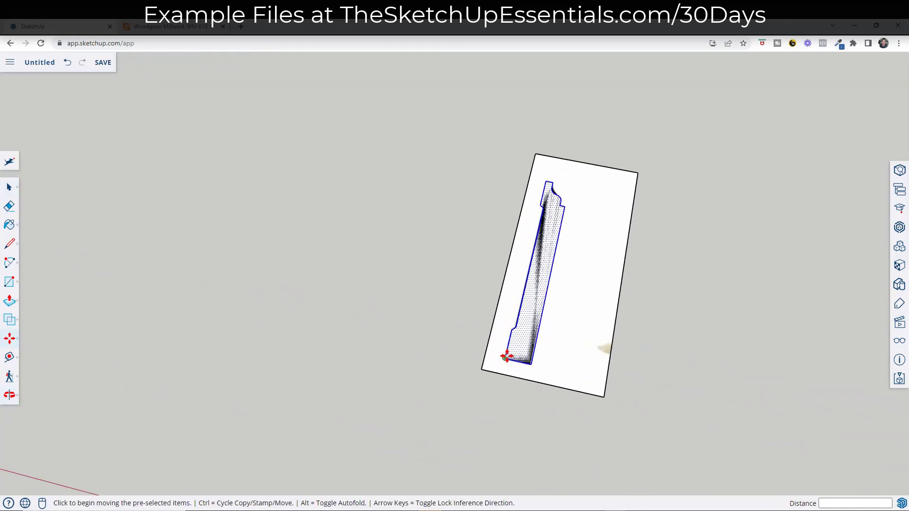
key(ctrl)
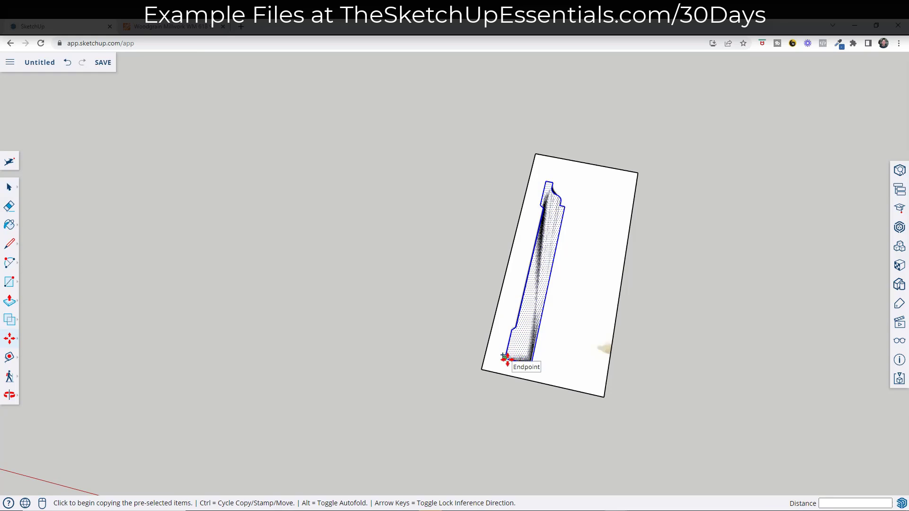
click(509, 359)
scroll(367, 348, down, 3)
scroll(376, 343, down, 5)
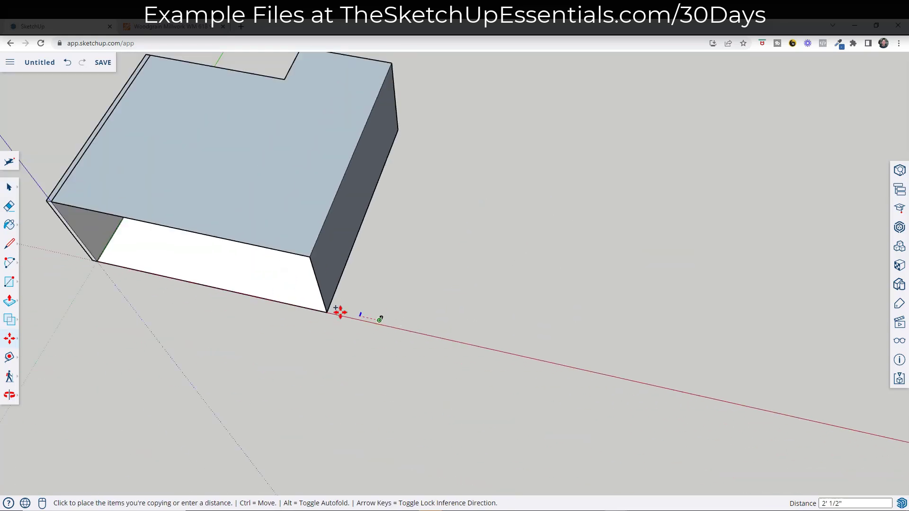
click(114, 282)
scroll(111, 284, up, 6)
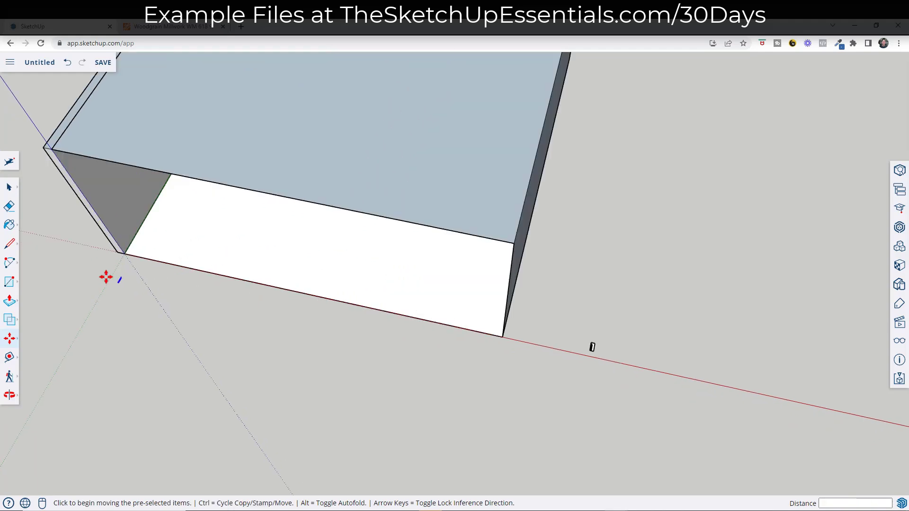
- Rotate the copied profile 90 degrees about the red axis around its lower back corner so it stands upright
key(q)
scroll(132, 310, up, 2)
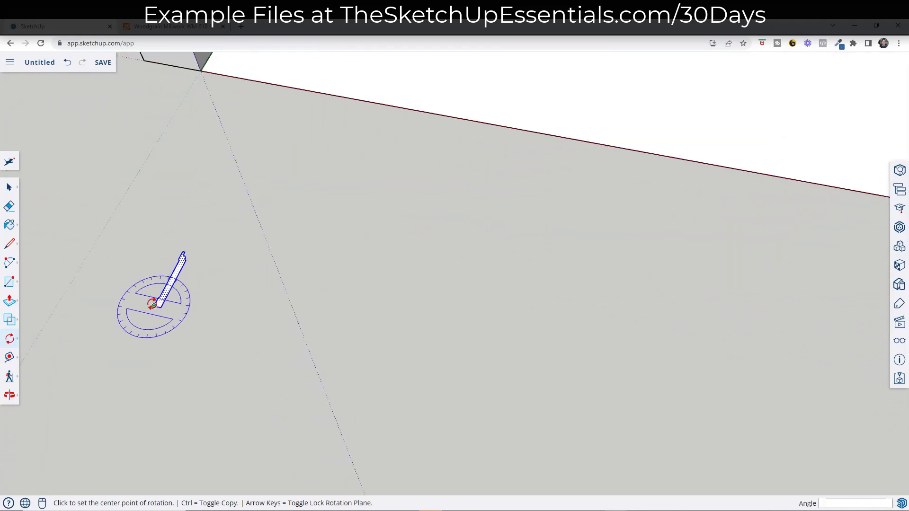
key(Left)
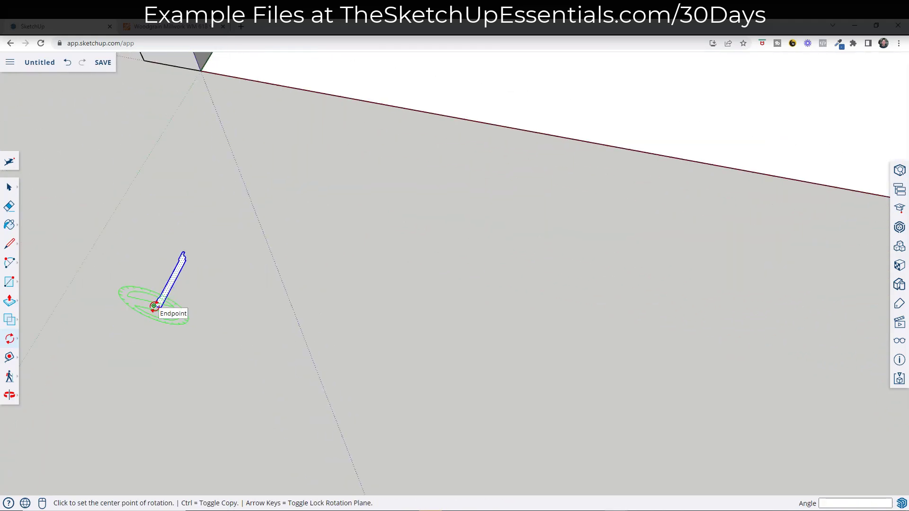
key(Right)
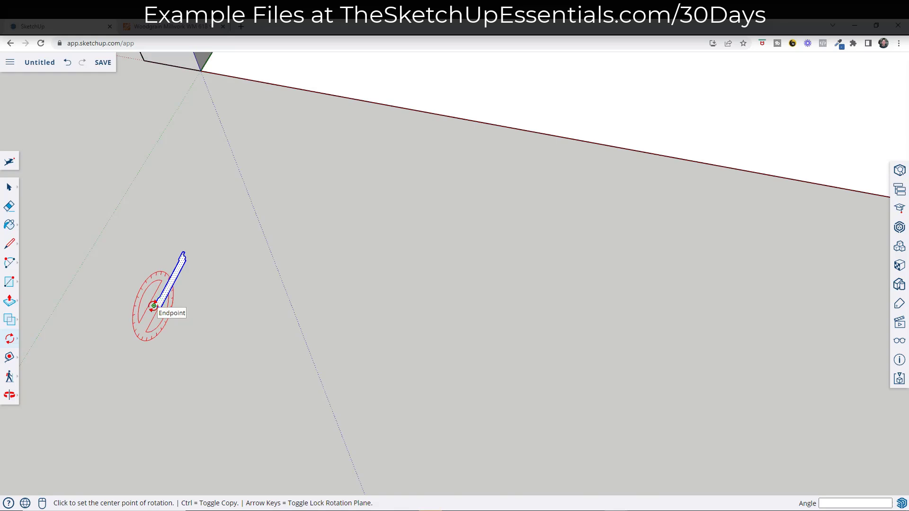
click(154, 306)
click(182, 251)
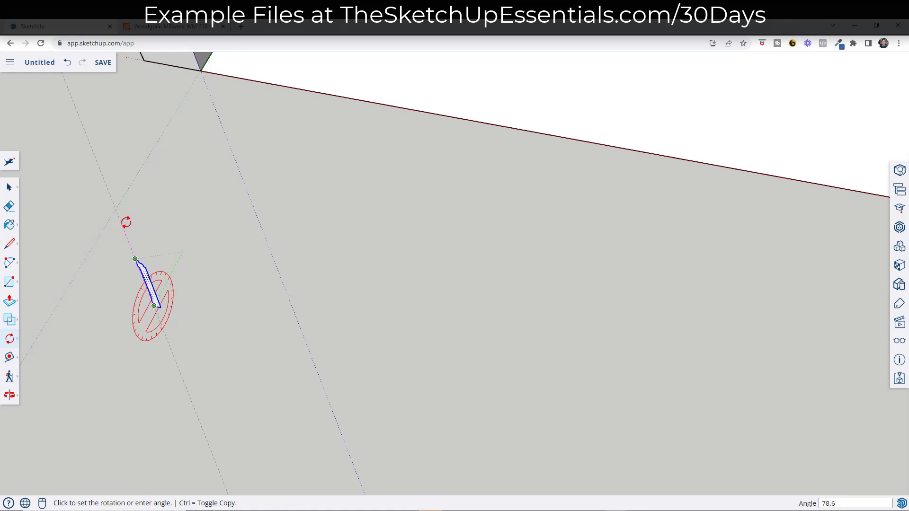
click(94, 235)
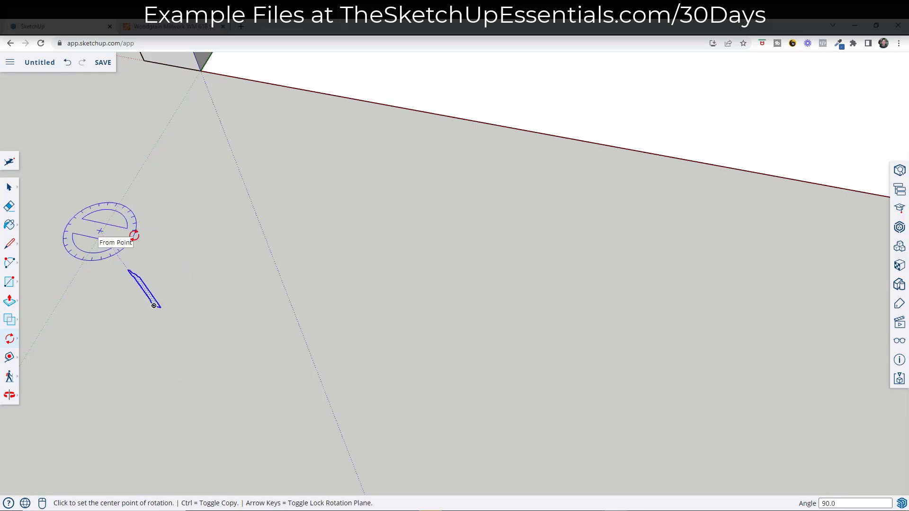
- Move the upright profile by its lower back corner onto the room's inner floor corner at the origin
middle_drag(146, 227, 201, 252)
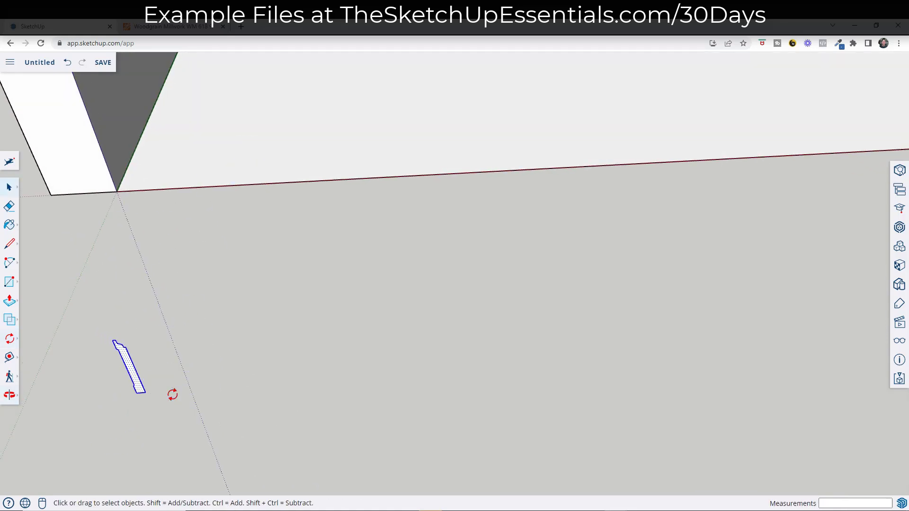
key(m)
scroll(136, 391, up, 3)
click(137, 392)
scroll(144, 247, down, 3)
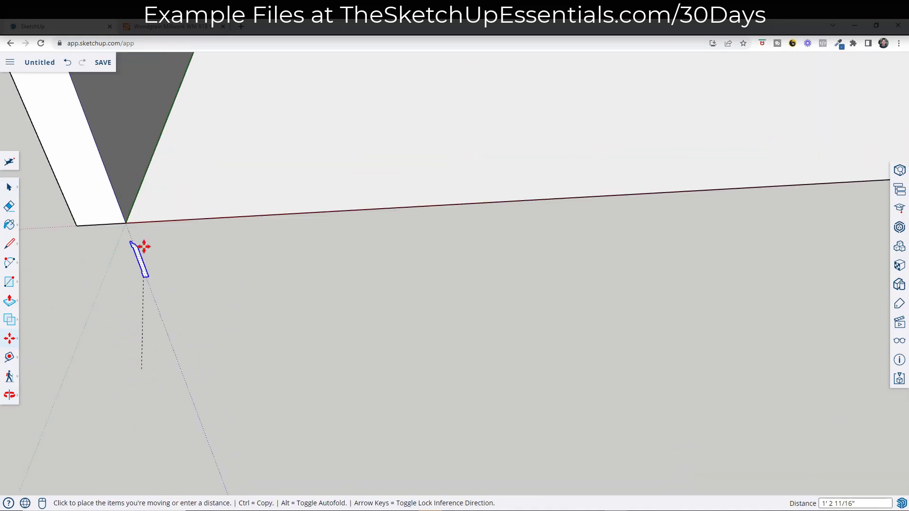
click(124, 223)
middle_drag(124, 223, 256, 261)
scroll(181, 327, down, 3)
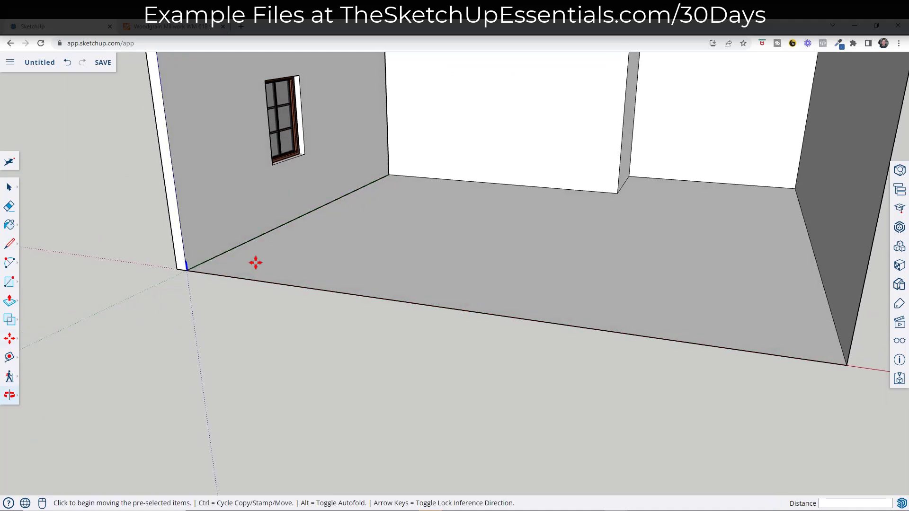
key(space)
scroll(161, 268, up, 3)
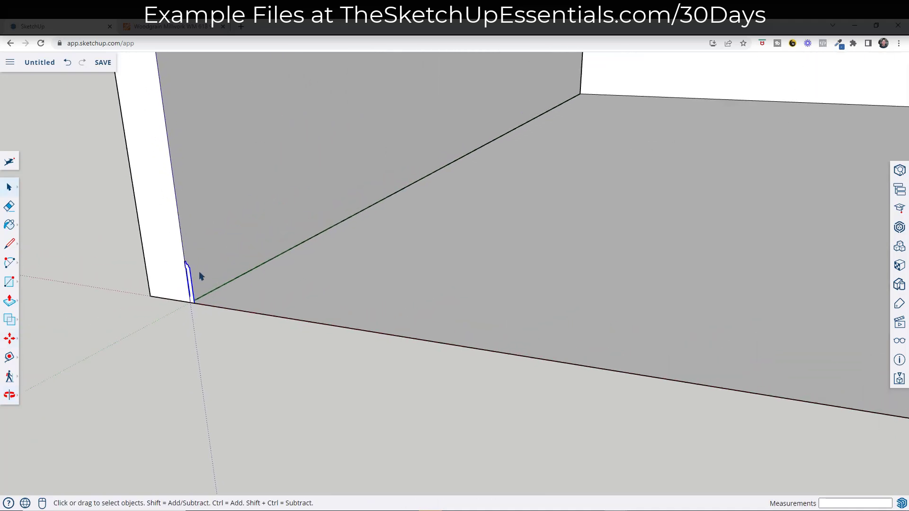
key(p)
click(190, 287)
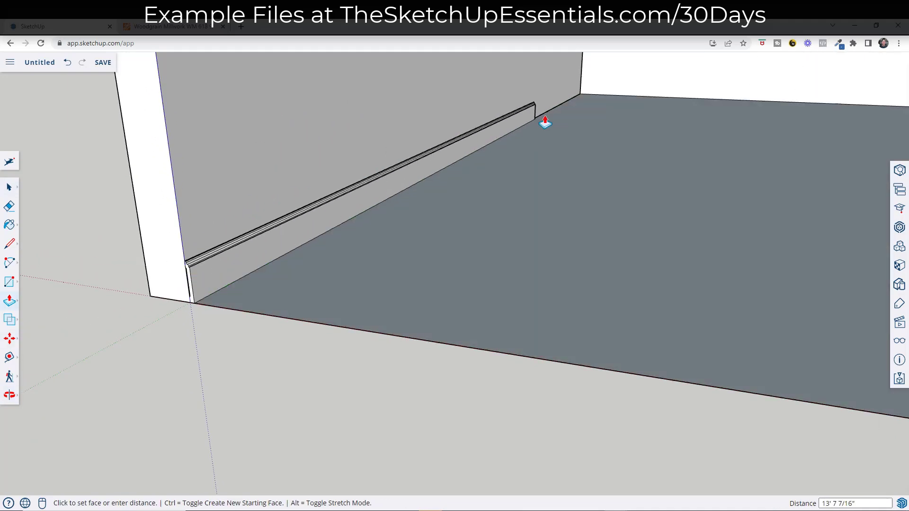
key(space)
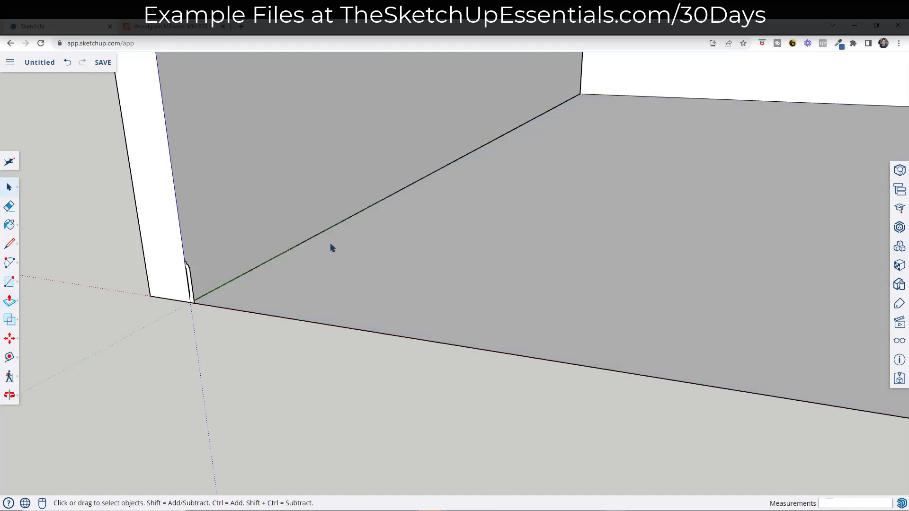
- Select the continuous chain of floor edges along the window wall, back walls, jog and far side wall
middle_drag(800, 120, 749, 129)
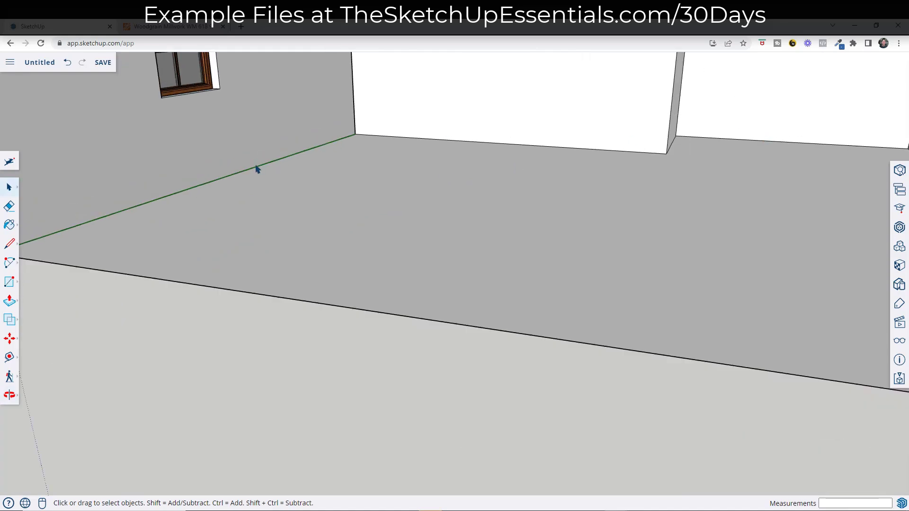
ctrl+click(401, 138)
middle_drag(757, 150, 697, 158)
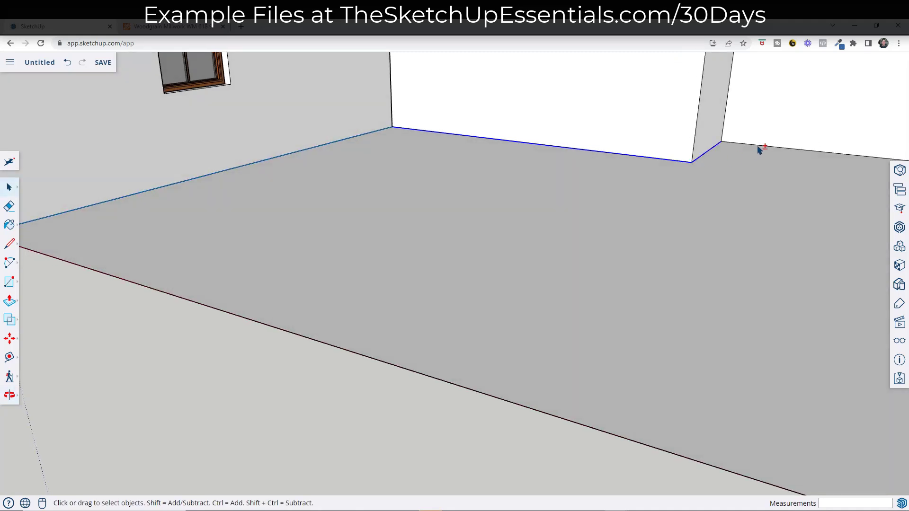
middle_drag(795, 199, 232, 278)
ctrl+click(276, 295)
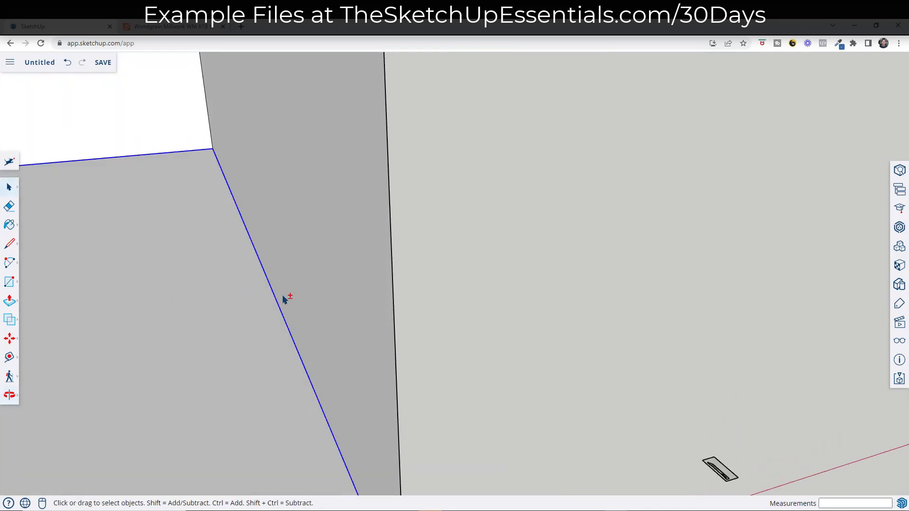
middle_drag(286, 298, 86, 283)
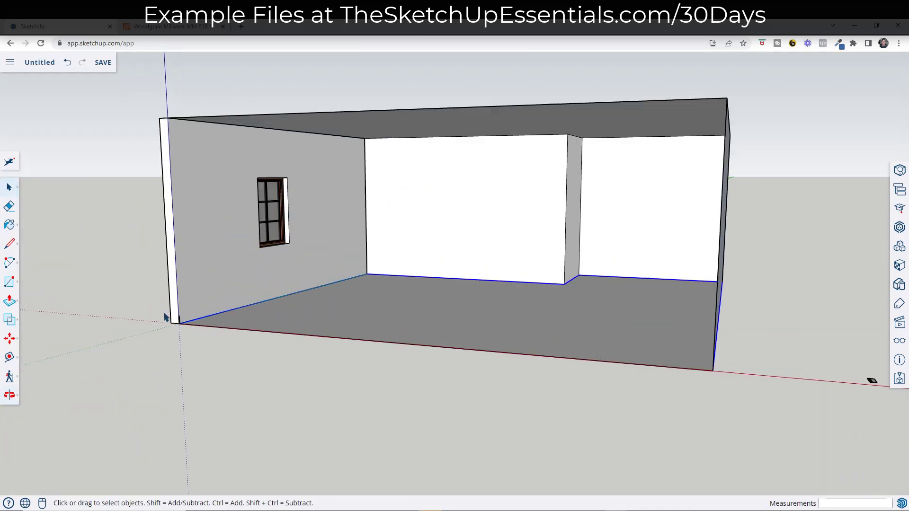
scroll(47, 313, up, 6)
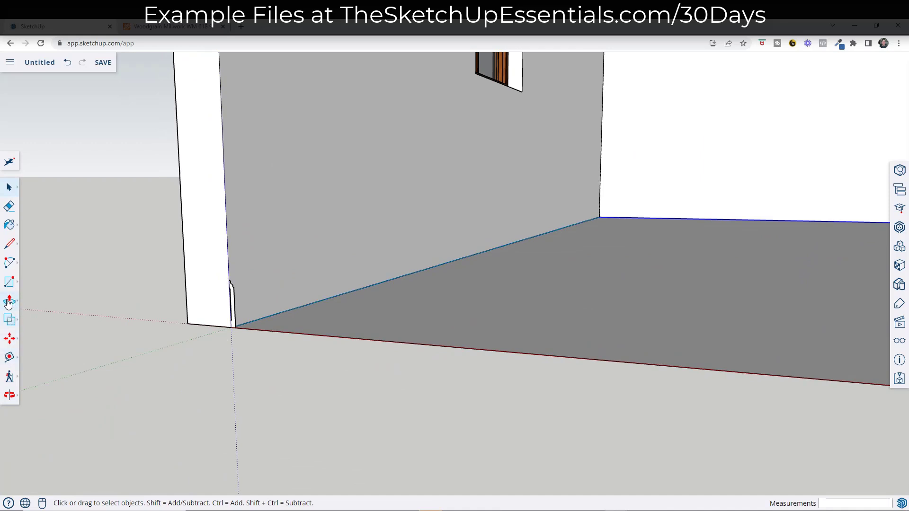
click(9, 303)
click(39, 301)
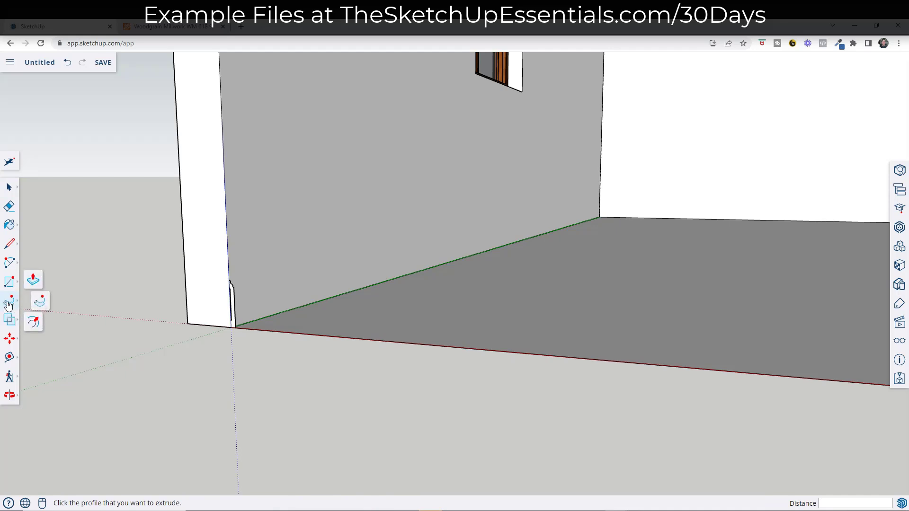
click(233, 308)
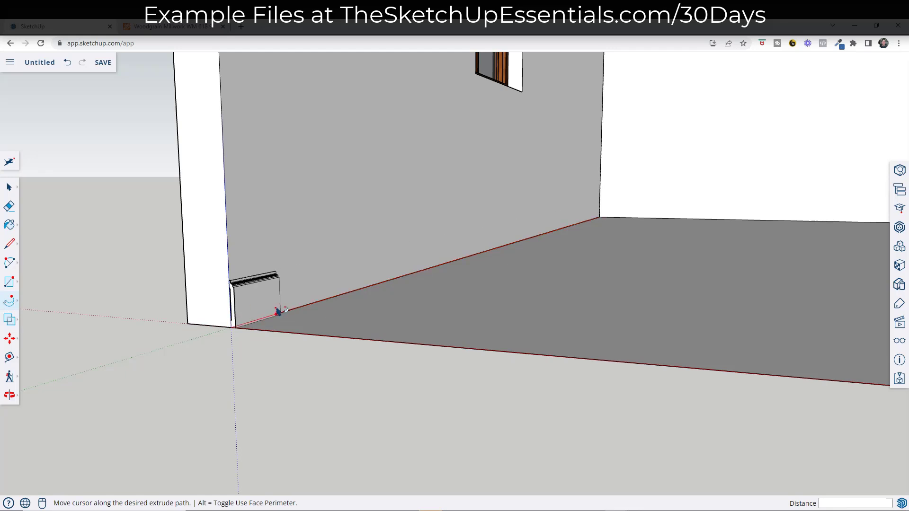
key(space)
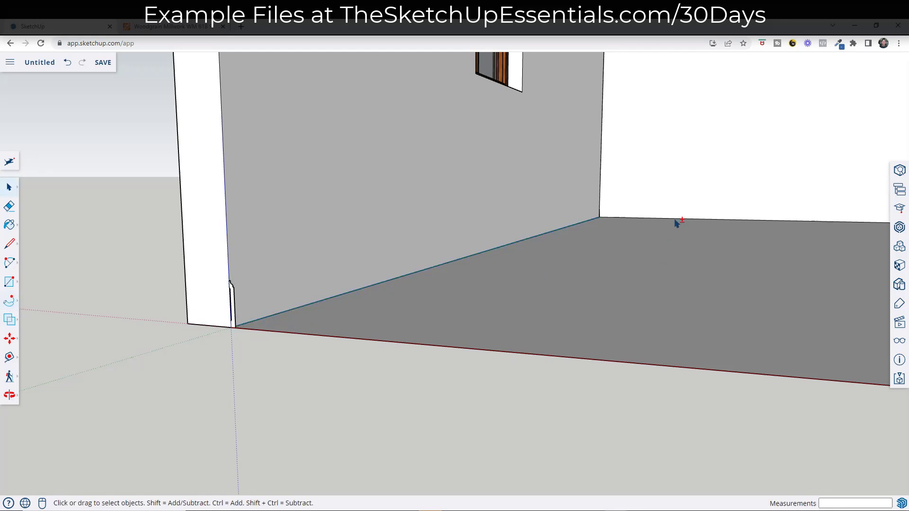
- Preselect all floor edges along the walls, leaving out the open front, and sweep the moulding profile along them with Follow Me
middle_drag(689, 228, 635, 244)
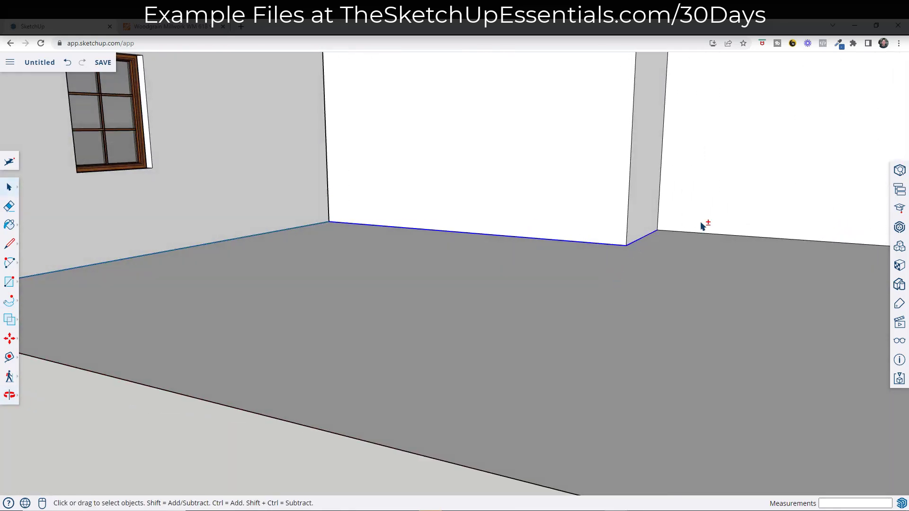
scroll(542, 266, down, 5)
middle_drag(456, 286, 657, 293)
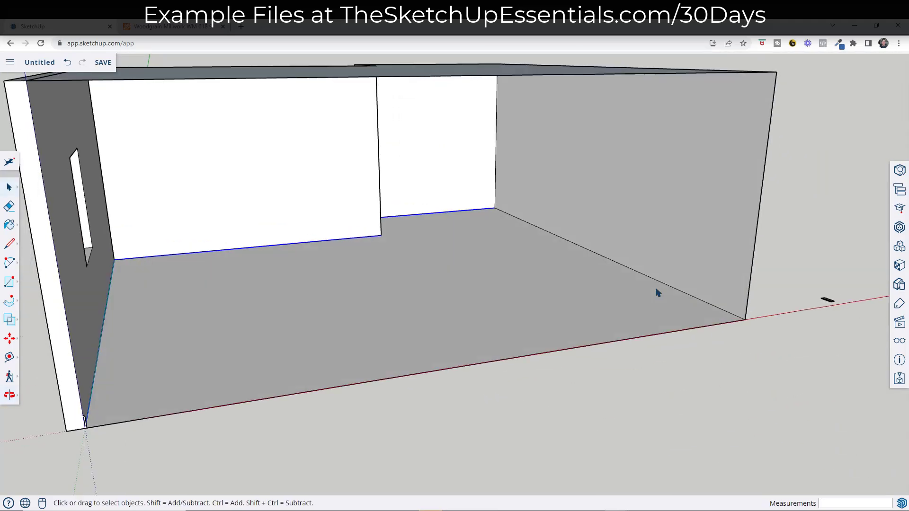
middle_drag(709, 312, 240, 278)
scroll(272, 270, up, 6)
middle_drag(336, 273, 577, 244)
click(11, 307)
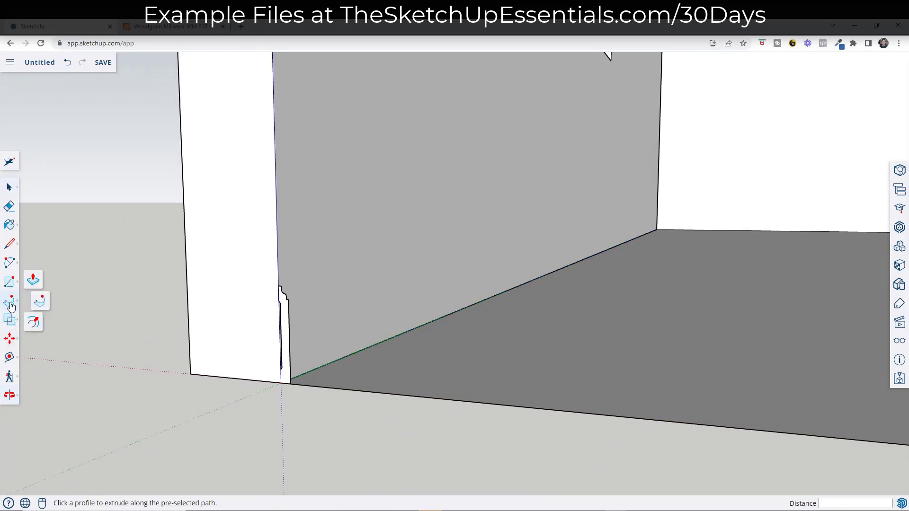
click(284, 322)
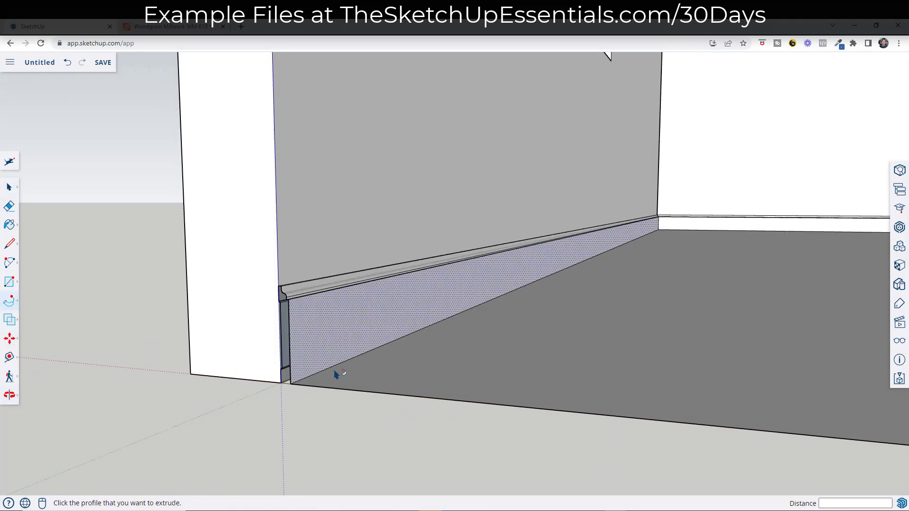
- Examine the swept baseboard around the room, checking its corners and both open ends
scroll(336, 374, down, 10)
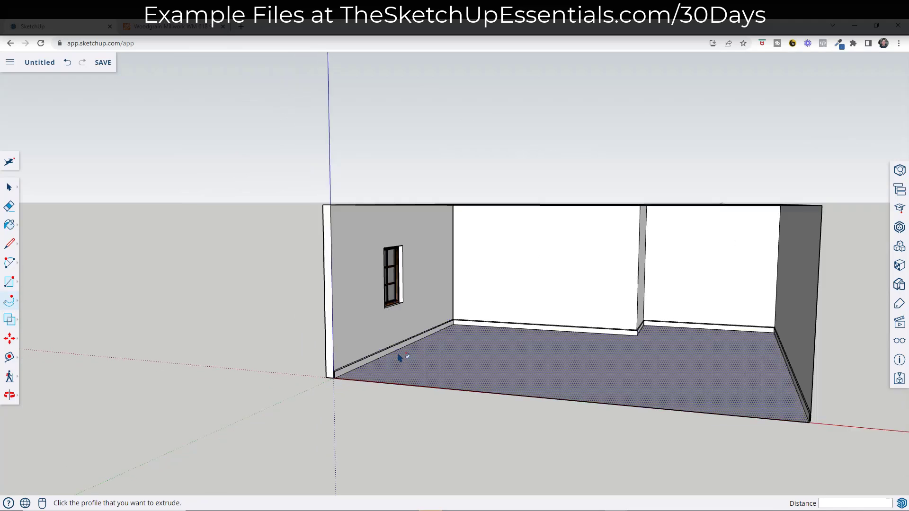
middle_drag(399, 359, 878, 401)
scroll(822, 385, up, 8)
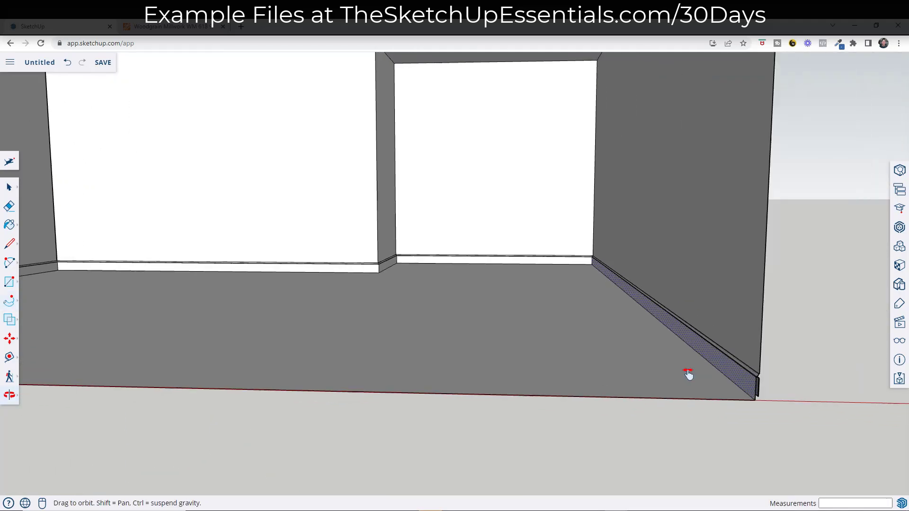
scroll(689, 374, down, 3)
scroll(632, 357, up, 3)
middle_drag(631, 357, 425, 300)
key(f)
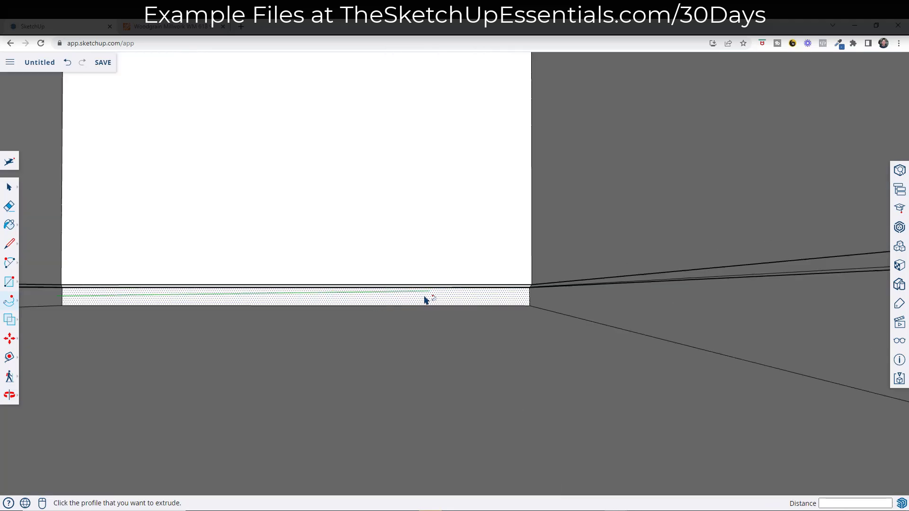
scroll(554, 318, down, 10)
scroll(211, 318, up, 3)
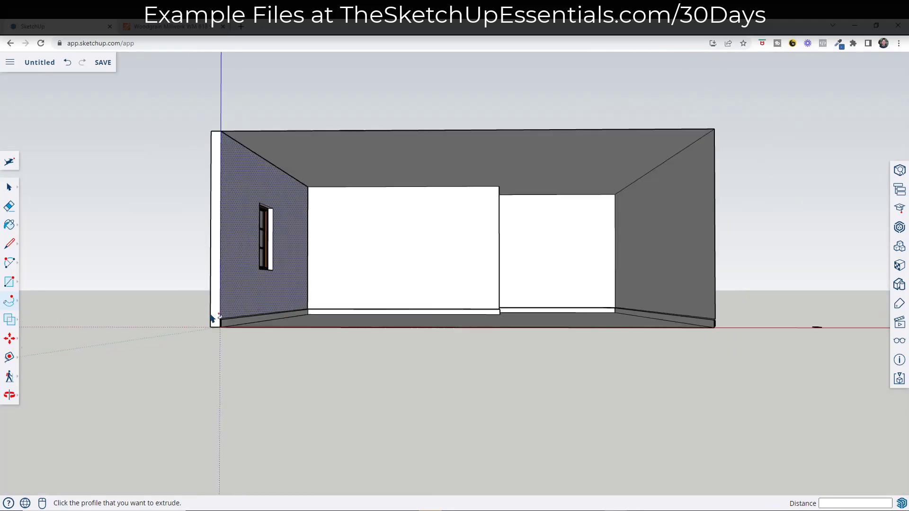
scroll(211, 318, up, 8)
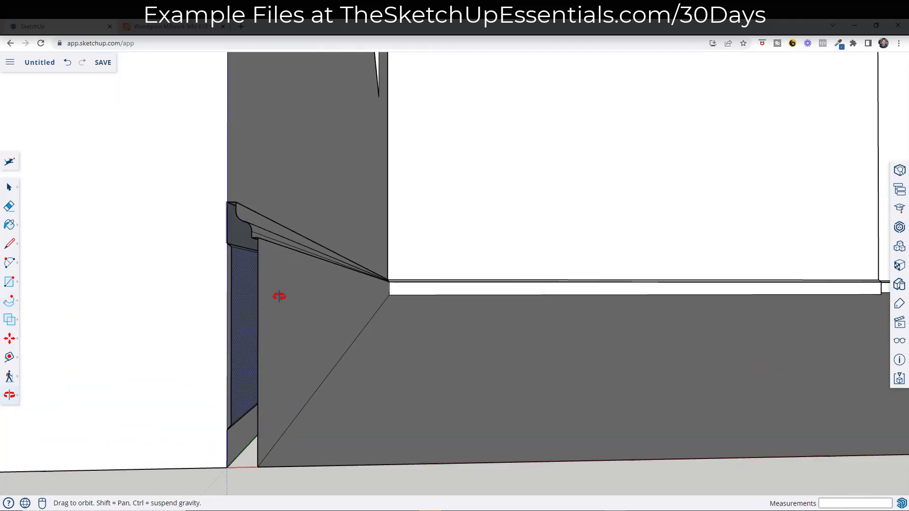
- Close the baseboard's open end at the origin into a face, with a bottom edge about 5/8" long
middle_drag(279, 296, 274, 341)
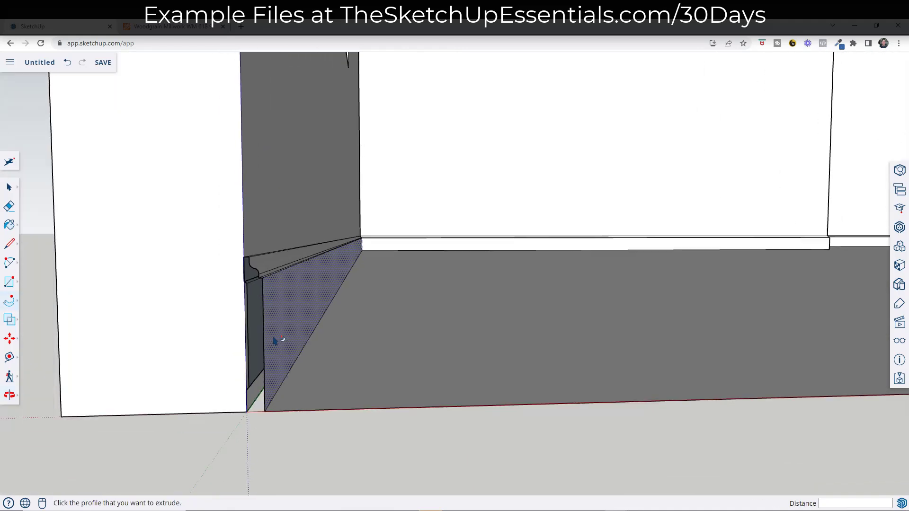
scroll(275, 341, down, 1)
key(l)
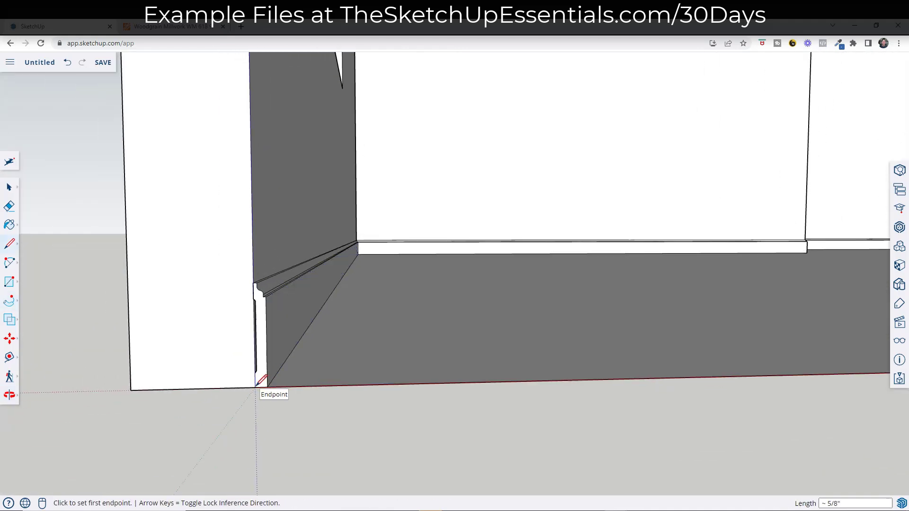
key(space)
- Close the baseboard's opposite open end with a vertical back line about 5 5/16" high and a bottom line about 5/8" long
scroll(179, 369, down, 10)
scroll(410, 336, up, 4)
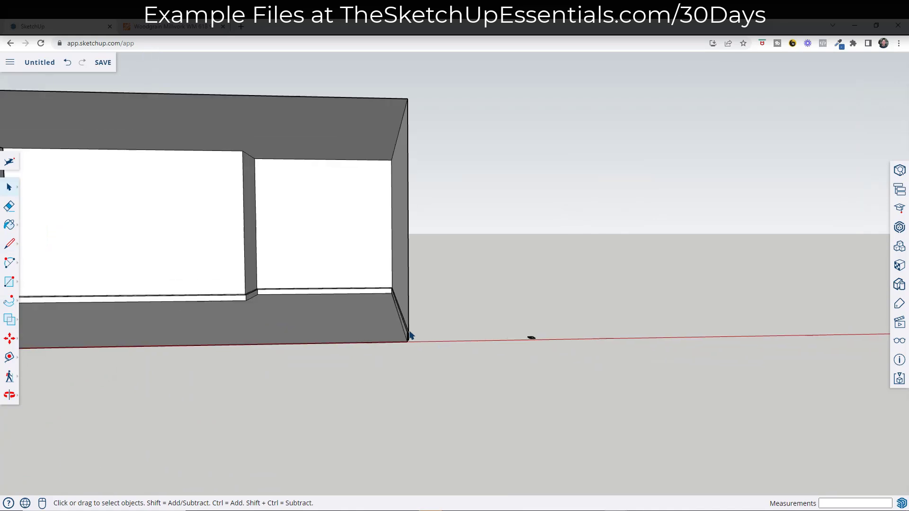
scroll(410, 335, up, 3)
middle_drag(361, 345, 350, 367)
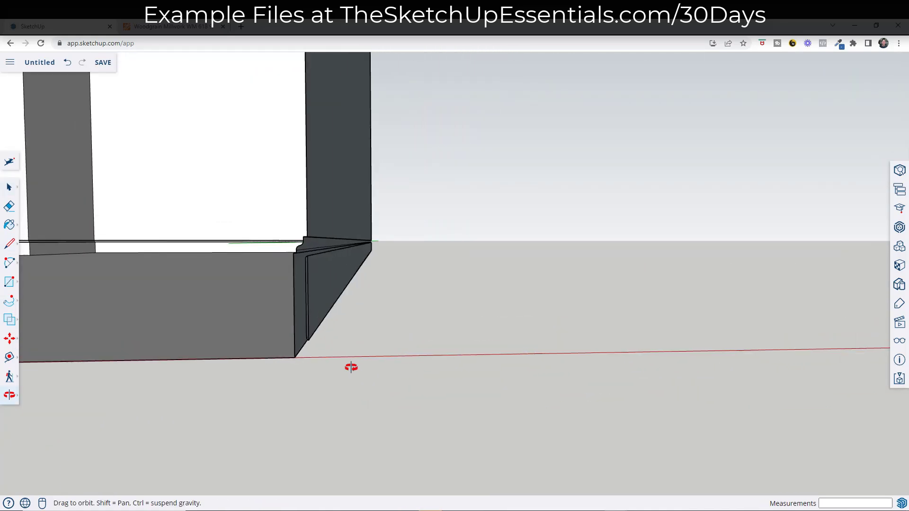
key(l)
scroll(335, 258, up, 2)
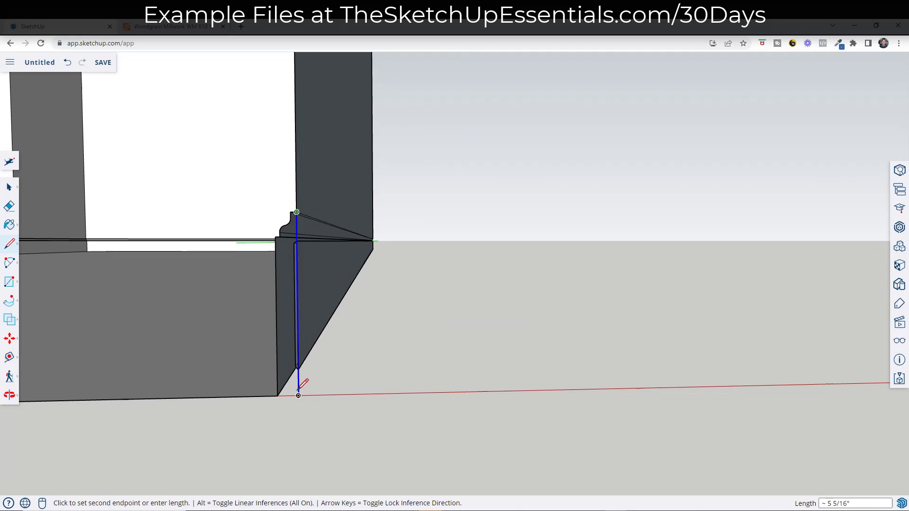
click(277, 396)
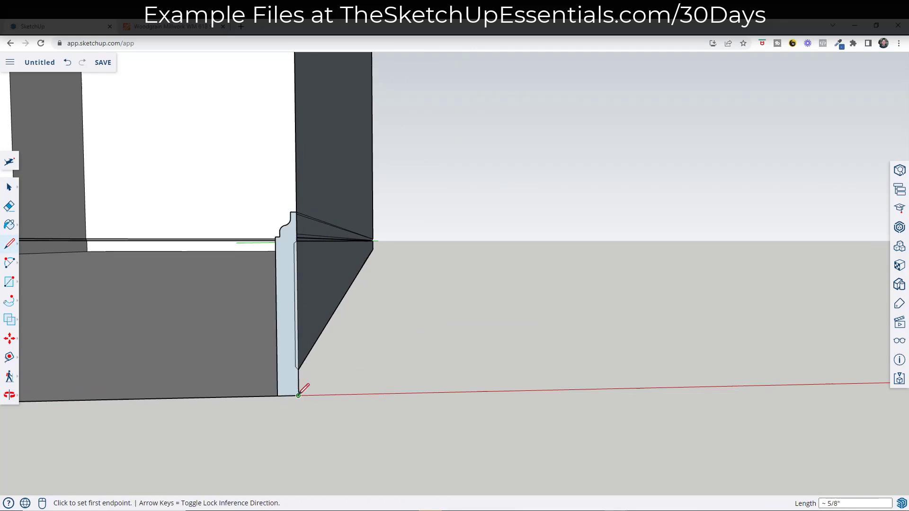
click(298, 395)
- Cover the baseboard's open back along the outer walls with rectangles about 5 5/16" high, including the 5' and 15' stretches
middle_drag(375, 319, 384, 226)
key(r)
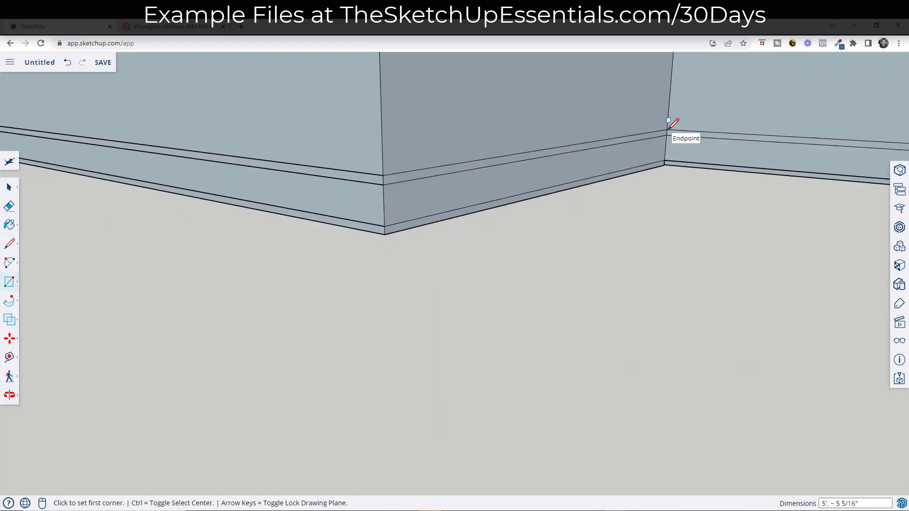
click(664, 164)
scroll(526, 158, down, 3)
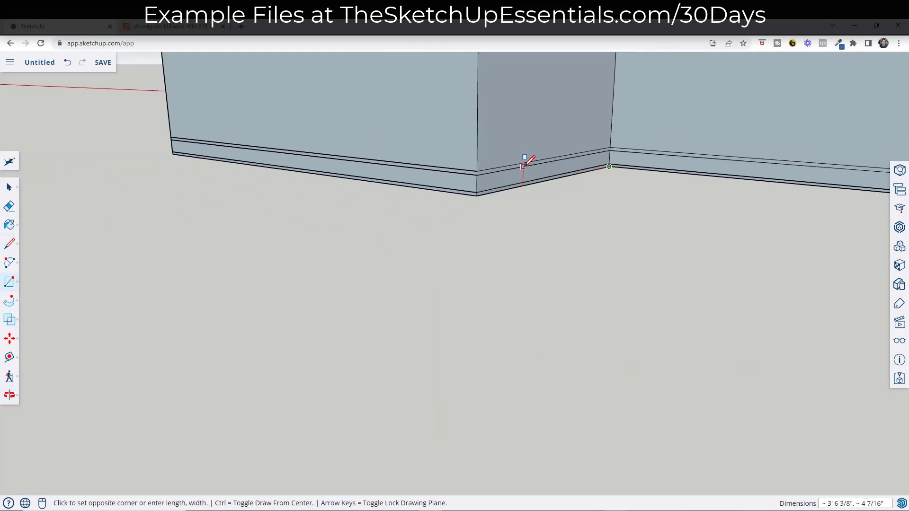
middle_drag(525, 158, 584, 160)
scroll(754, 166, up, 5)
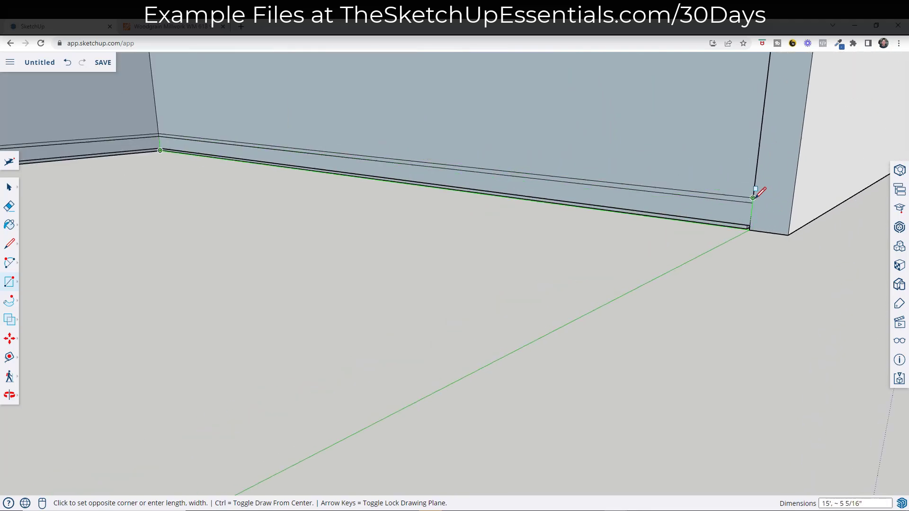
click(754, 197)
scroll(730, 227, down, 6)
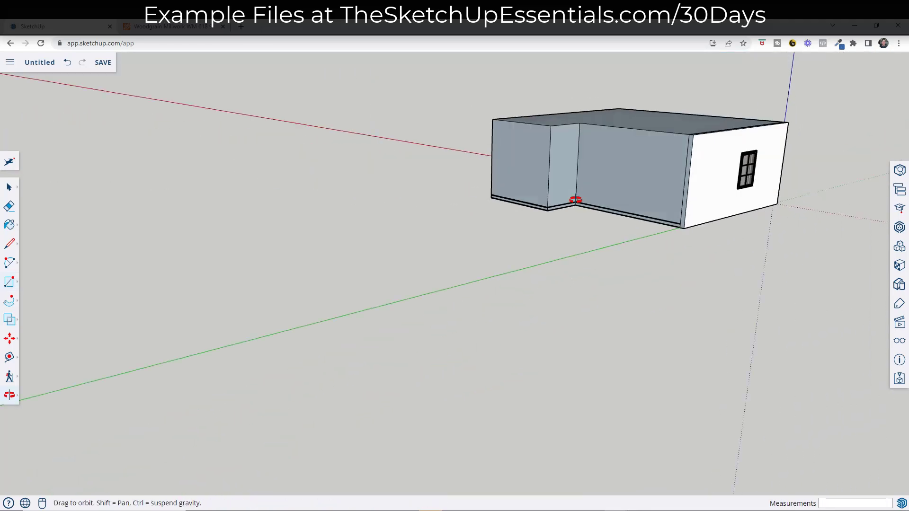
- Check the wall, end and front faces of the baseboard near the origin by selecting them one at a time
middle_drag(576, 199, 235, 227)
scroll(257, 200, up, 10)
key(space)
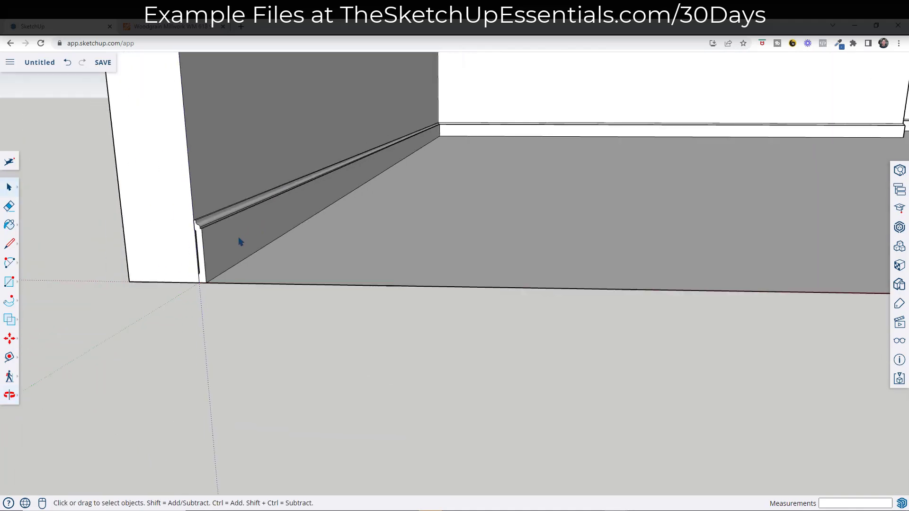
scroll(223, 239, up, 2)
click(204, 233)
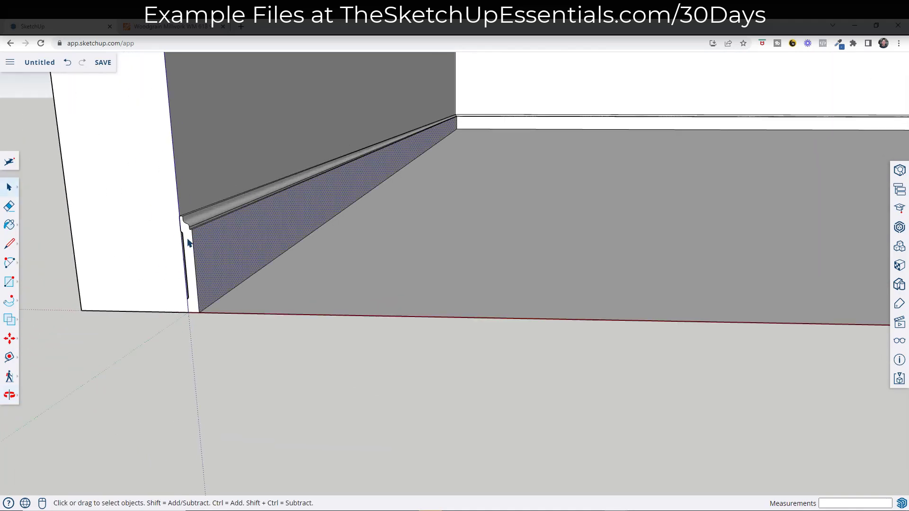
click(170, 229)
click(211, 163)
click(176, 252)
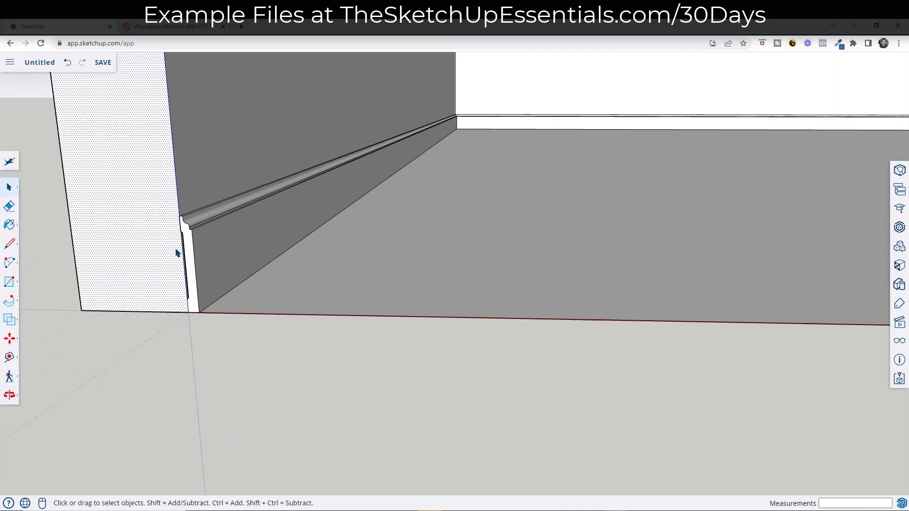
click(189, 256)
click(217, 254)
click(213, 216)
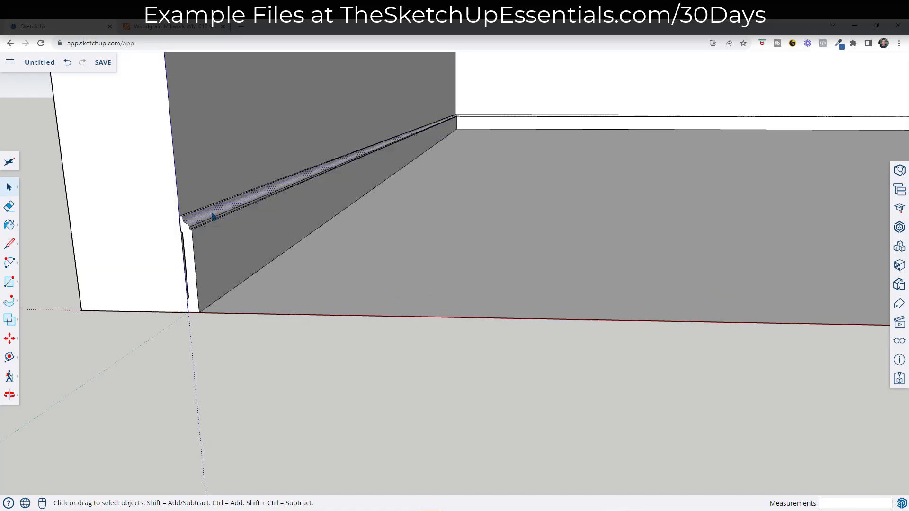
click(206, 176)
mouse_move(147, 186)
middle_down()
mouse_move(162, 199)
mouse_move(142, 199)
middle_up()
click(188, 284)
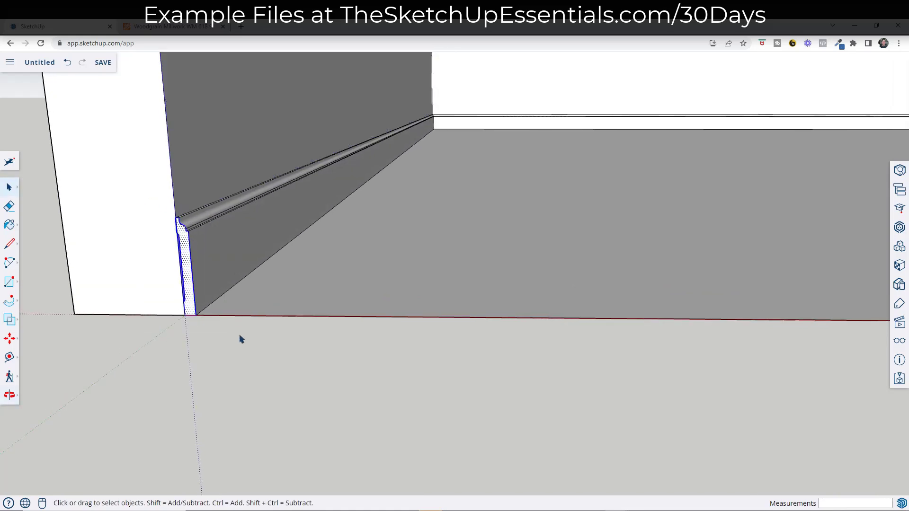
key(m)
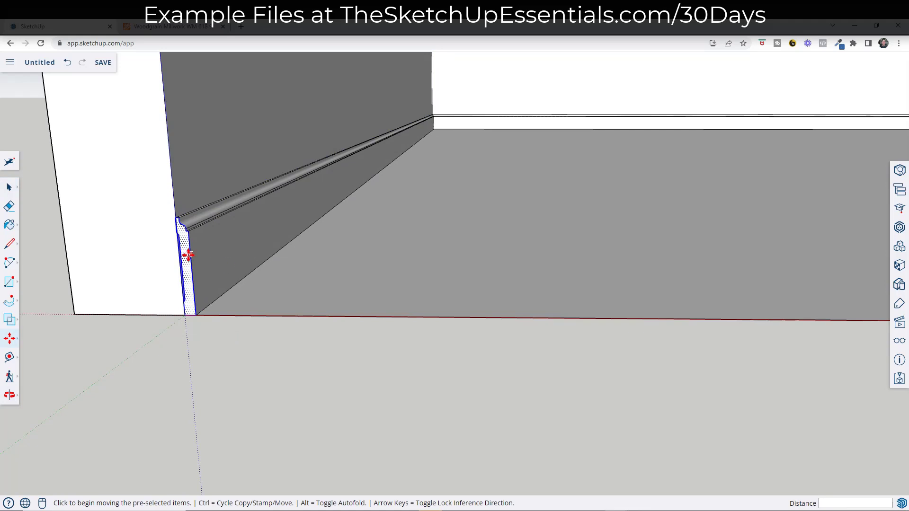
click(189, 256)
key(space)
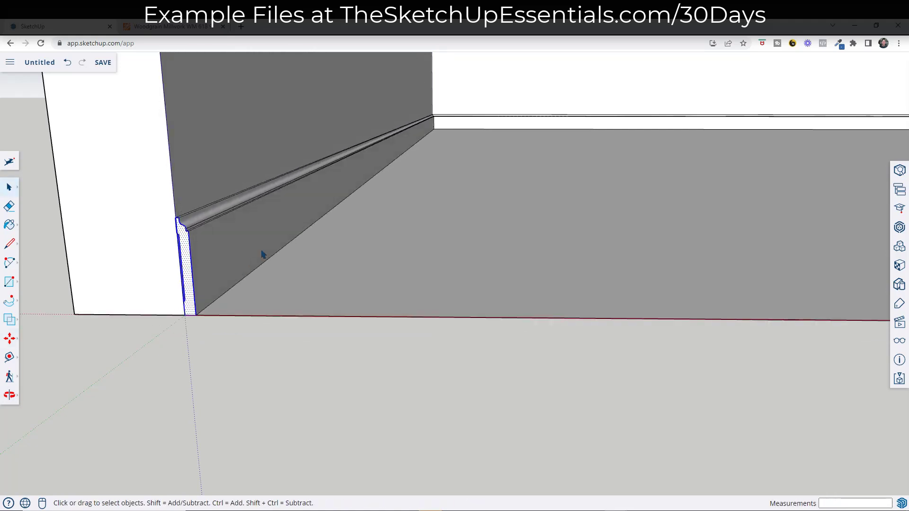
- Place the crown moulding profile image flat on the ground outside the room, beside the small base profile image
scroll(263, 255, down, 10)
middle_drag(270, 290, 238, 164)
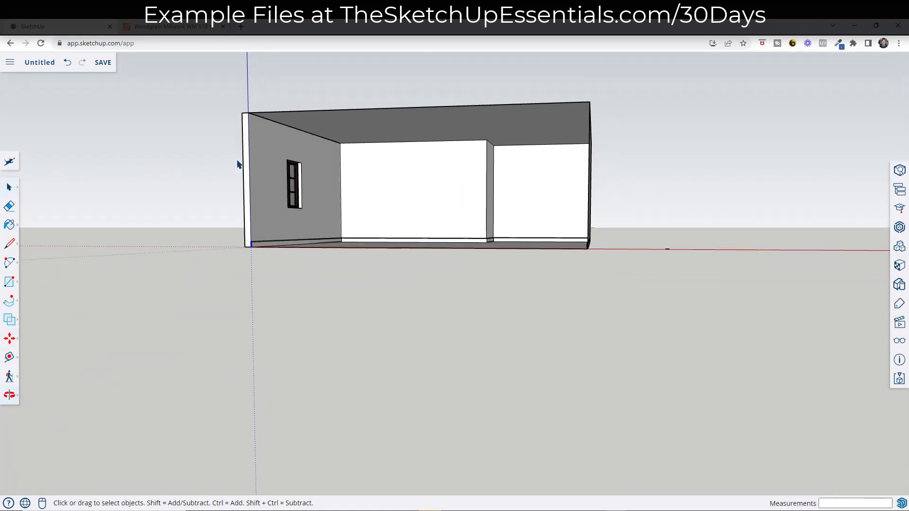
scroll(238, 164, up, 5)
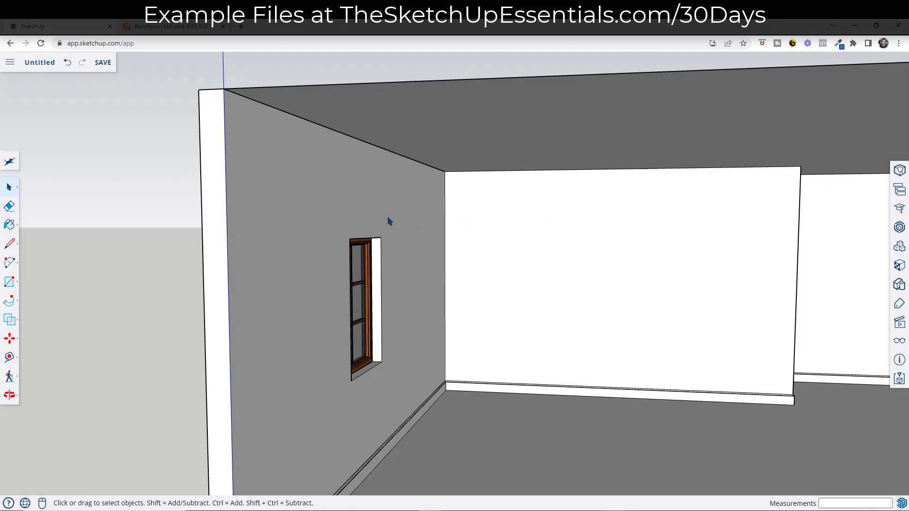
scroll(389, 222, down, 6)
middle_drag(360, 223, 358, 230)
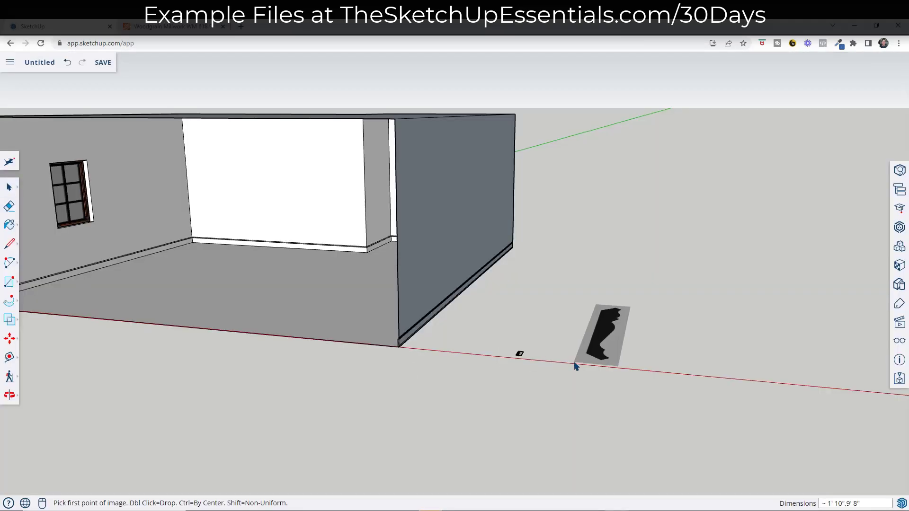
click(578, 365)
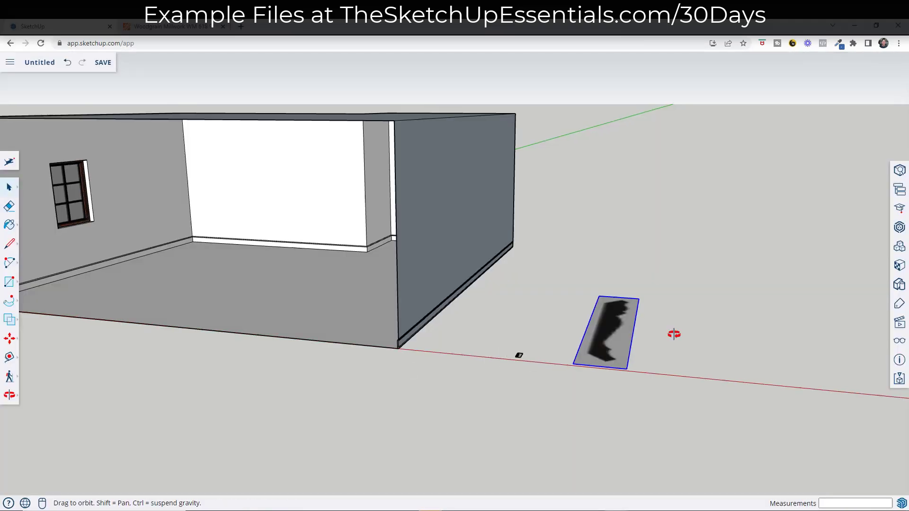
- Explode the crown moulding image and make a group from the resulting textured face and edges
middle_drag(674, 335, 643, 425)
scroll(601, 178, up, 3)
scroll(558, 334, down, 3)
middle_drag(558, 334, 548, 205)
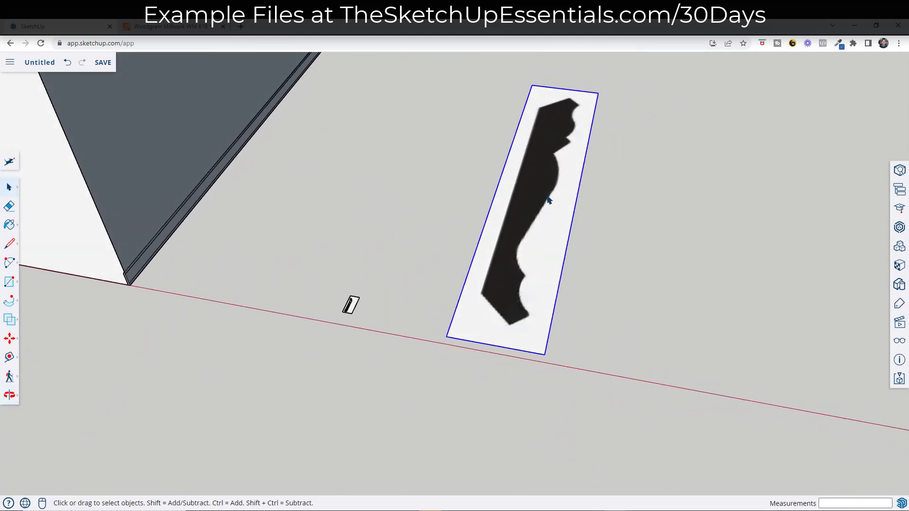
right_click(548, 190)
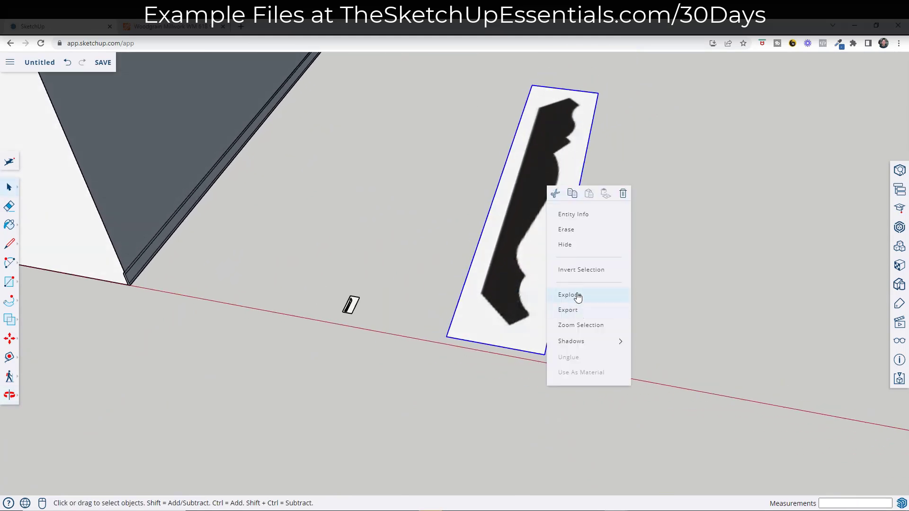
click(577, 296)
right_click(547, 196)
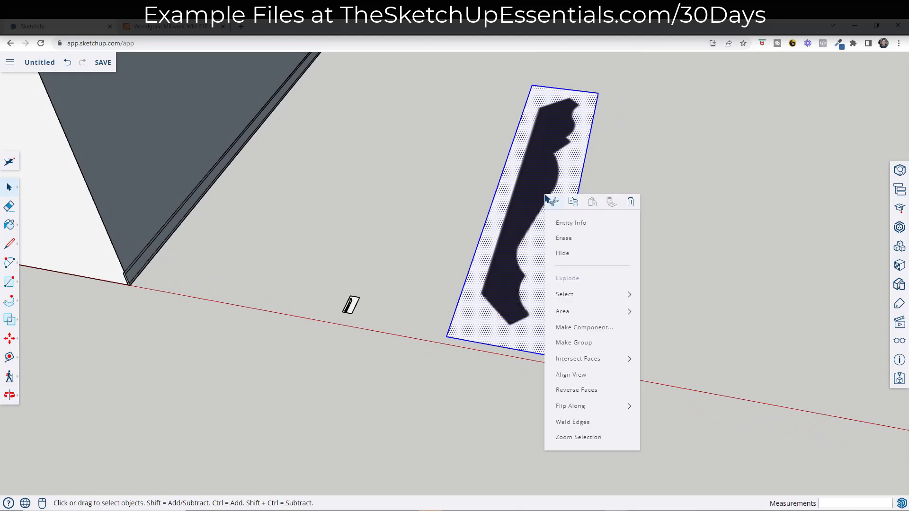
click(587, 347)
- Trace the two straight edges at the crown profile's lower end with lines, the first about 1' 2 3/16" long
middle_drag(564, 164, 506, 146)
scroll(503, 313, up, 5)
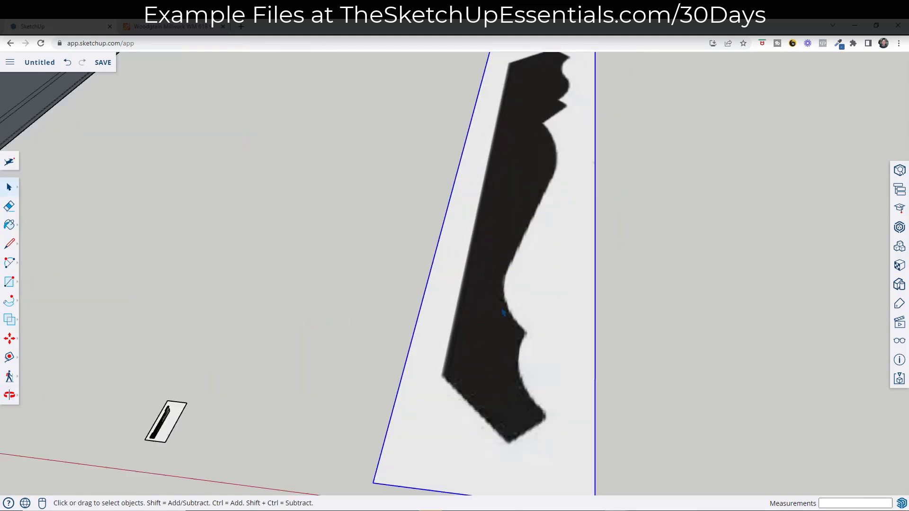
scroll(504, 313, up, 2)
key(l)
click(434, 386)
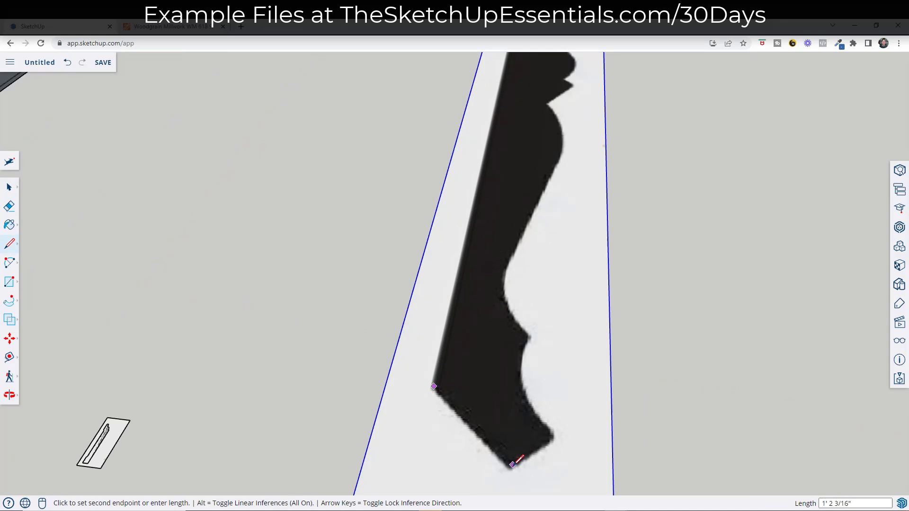
click(515, 463)
click(553, 437)
- Trace the two concave curves above the lower end with arcs, giving the first a bulge of about 2 3/16"
key(a)
click(553, 438)
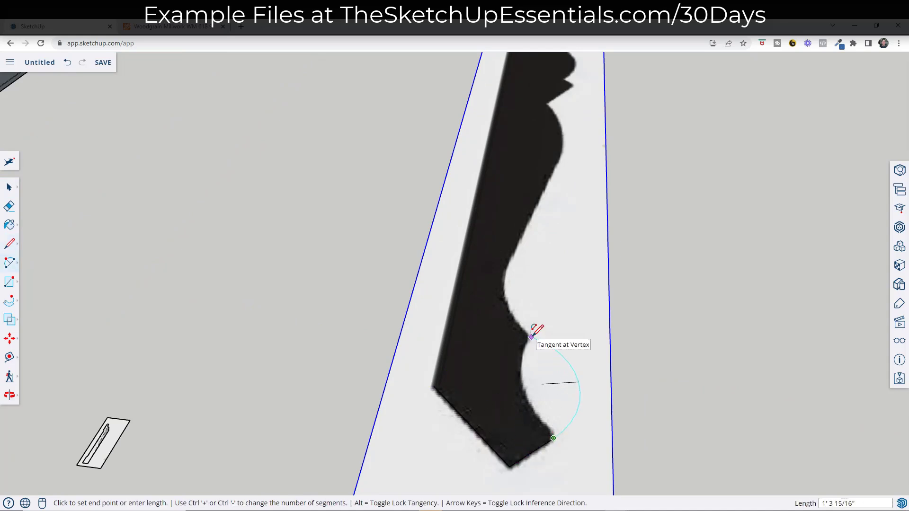
click(530, 336)
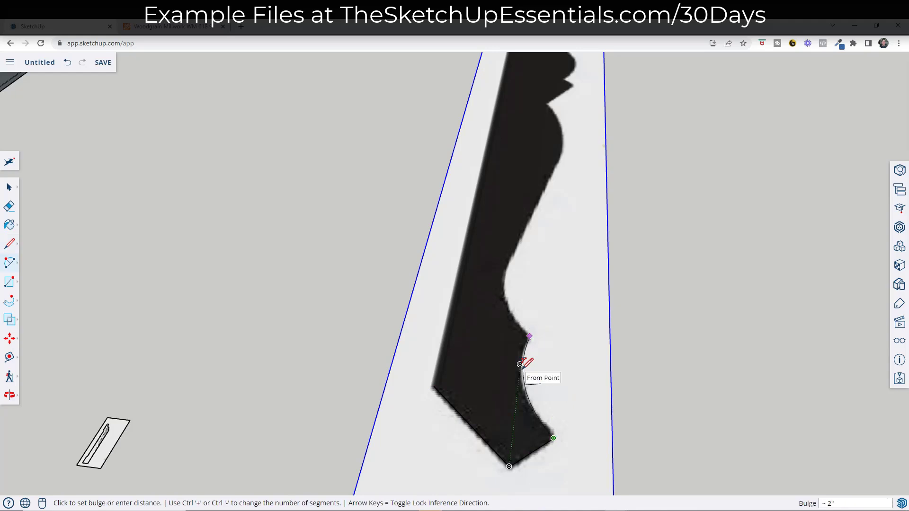
scroll(520, 364, up, 2)
click(520, 376)
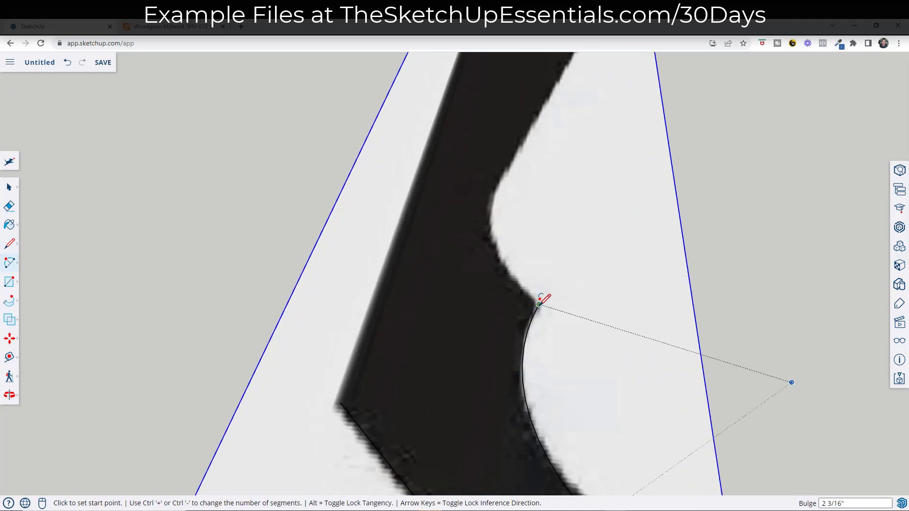
click(539, 304)
click(510, 167)
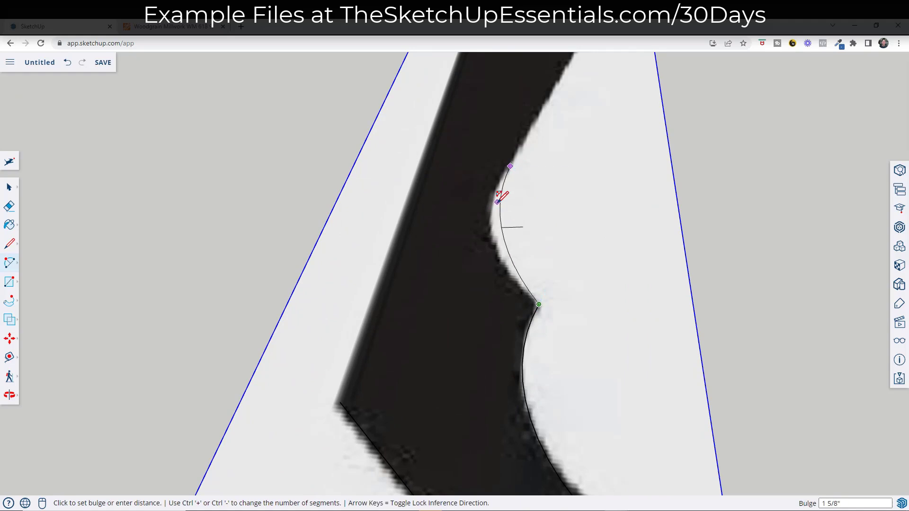
click(492, 205)
- Trace the long straight slope above the second concave arc with a line about 2' 2" long
scroll(503, 223, down, 5)
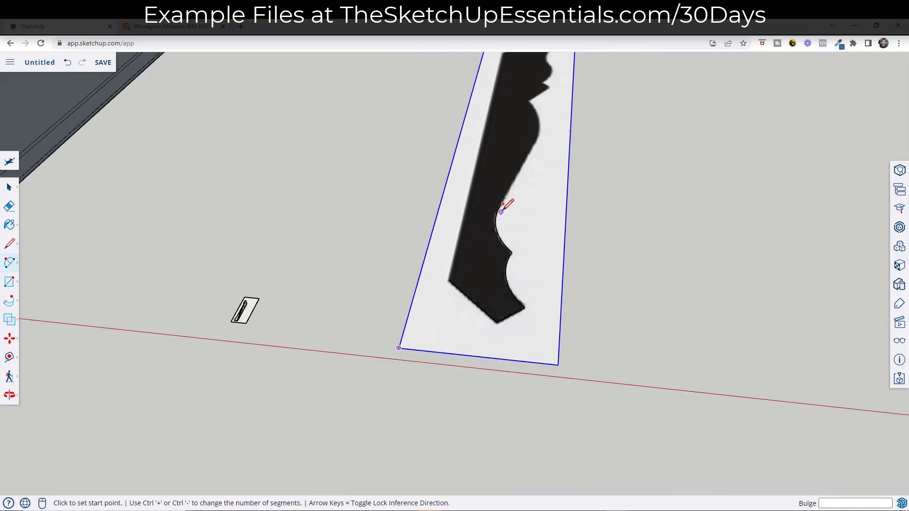
scroll(505, 205, up, 5)
key(l)
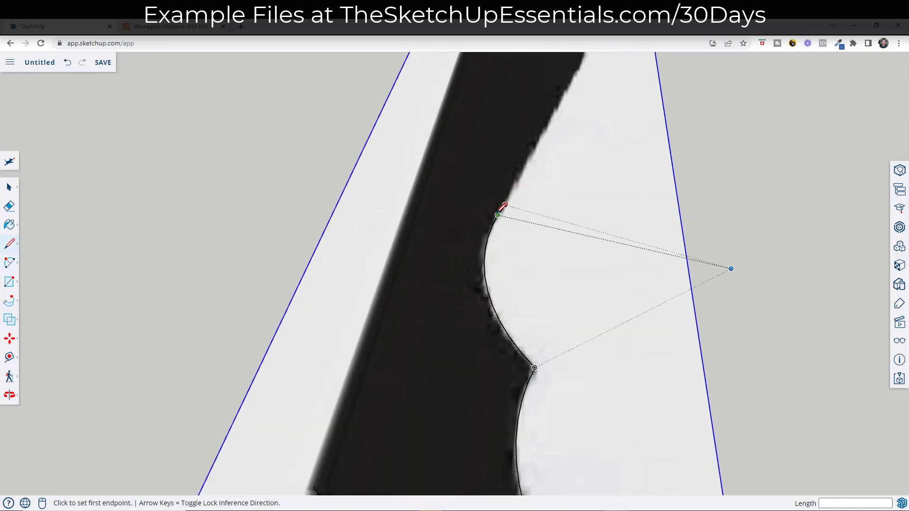
scroll(557, 99, down, 4)
scroll(559, 232, up, 4)
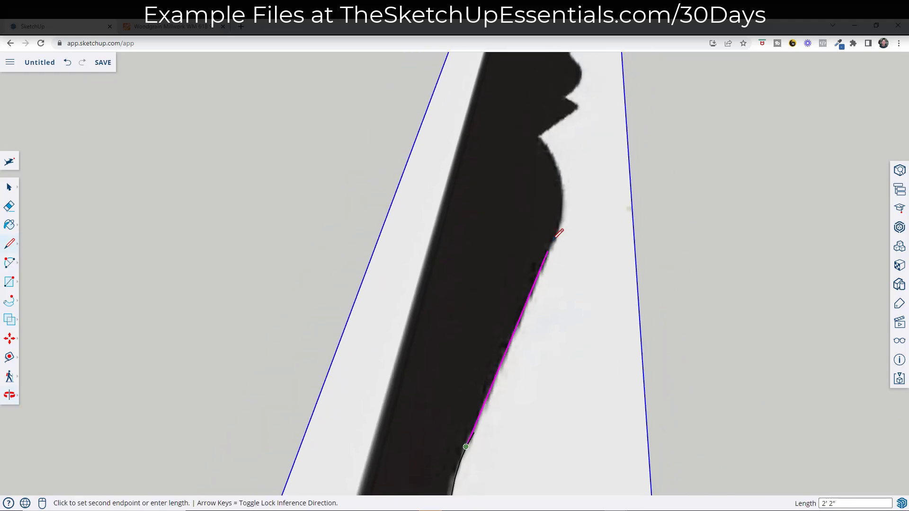
- Trace the convex curve above the slope with an arc and the adjoining notch edge with a line about 9 5/16" long
key(a)
click(554, 236)
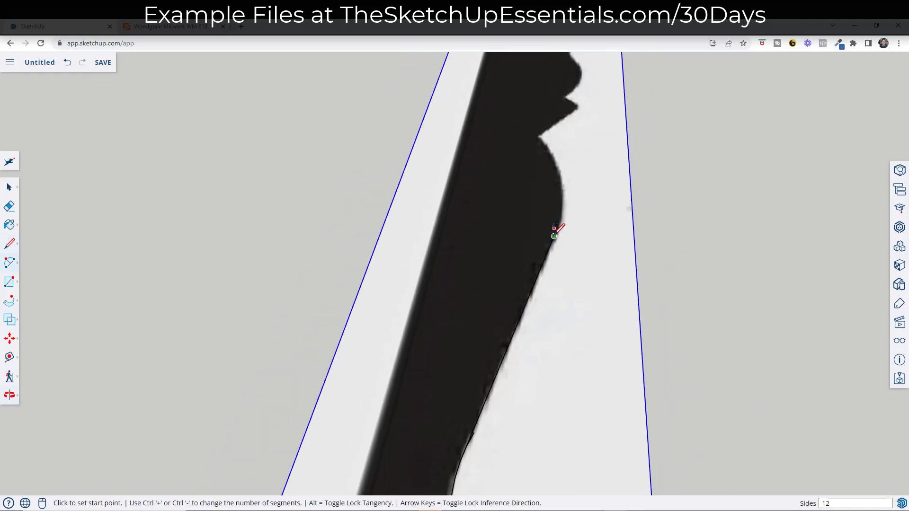
click(539, 136)
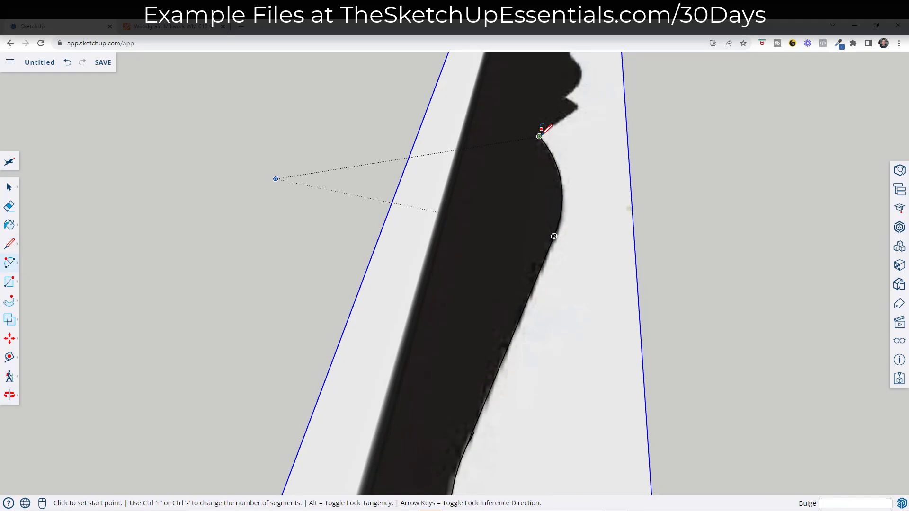
key(l)
scroll(578, 104, up, 2)
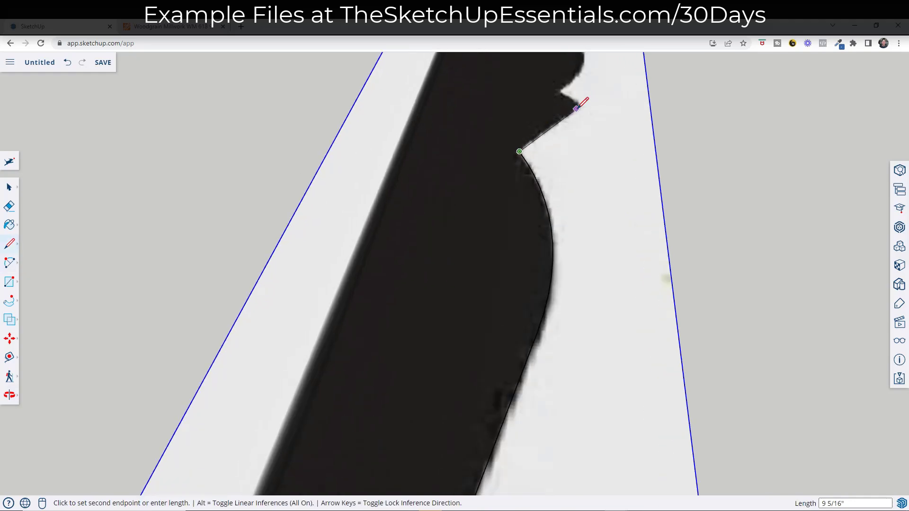